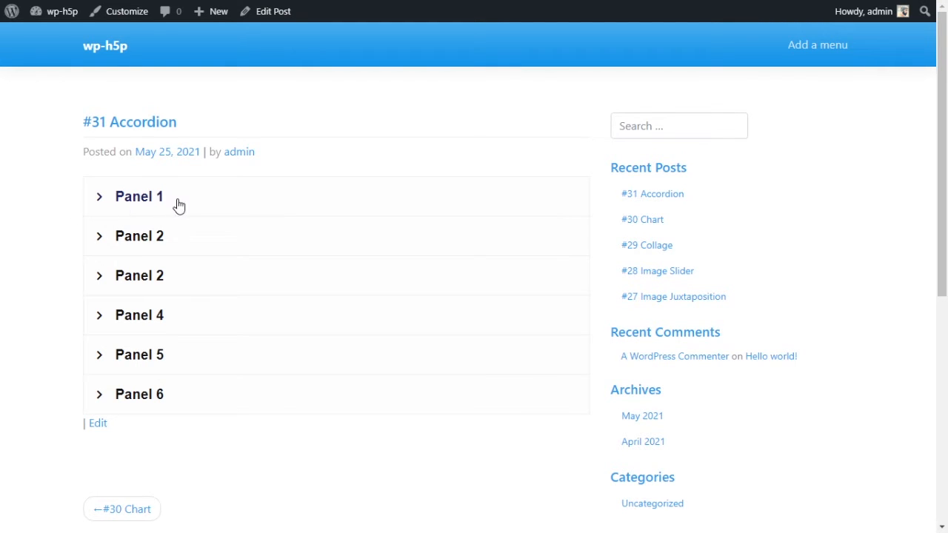
- Expand the accordion's panels one at a time, from the second down to Panel 6 and back up to Panel 1
{"action": "left_click", "coordinate": [159, 234]}
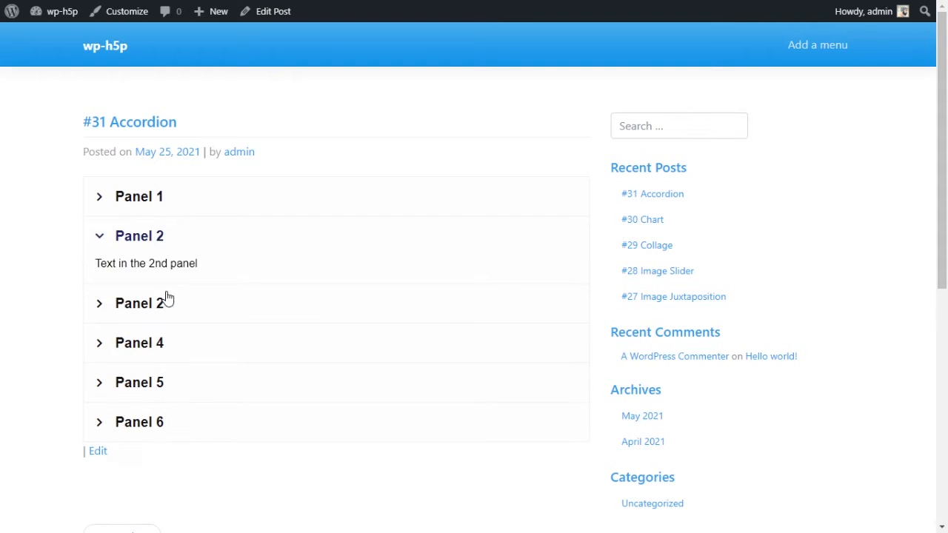
{"action": "left_click", "coordinate": [167, 300]}
{"action": "left_click", "coordinate": [176, 337]}
{"action": "left_click", "coordinate": [178, 375]}
{"action": "left_click", "coordinate": [182, 420]}
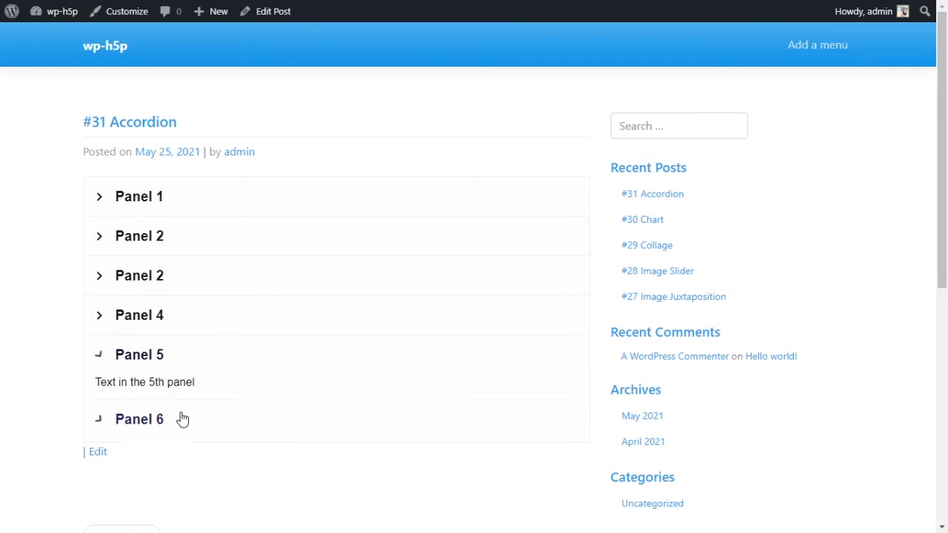
{"action": "left_click", "coordinate": [166, 363]}
{"action": "left_click", "coordinate": [157, 317]}
{"action": "left_click", "coordinate": [155, 278]}
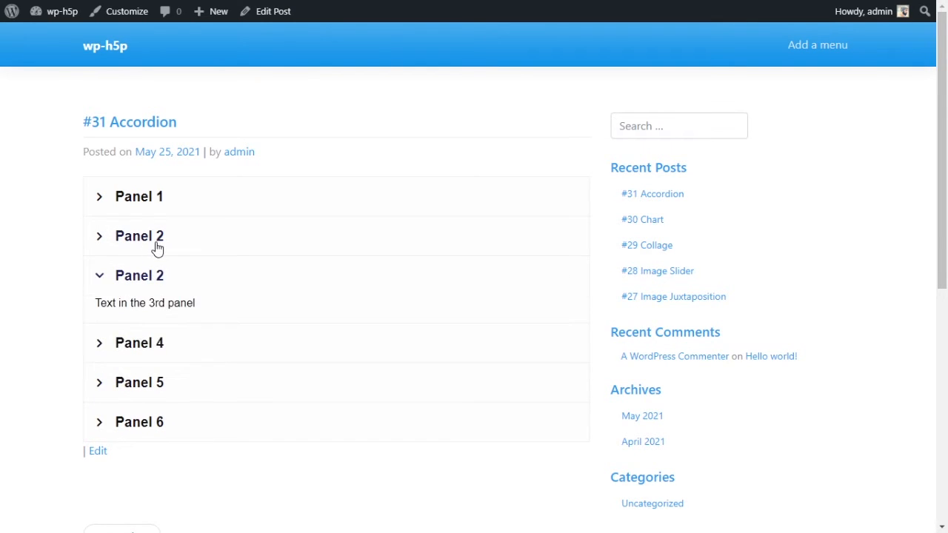
{"action": "left_click", "coordinate": [155, 243]}
{"action": "left_click", "coordinate": [157, 209]}
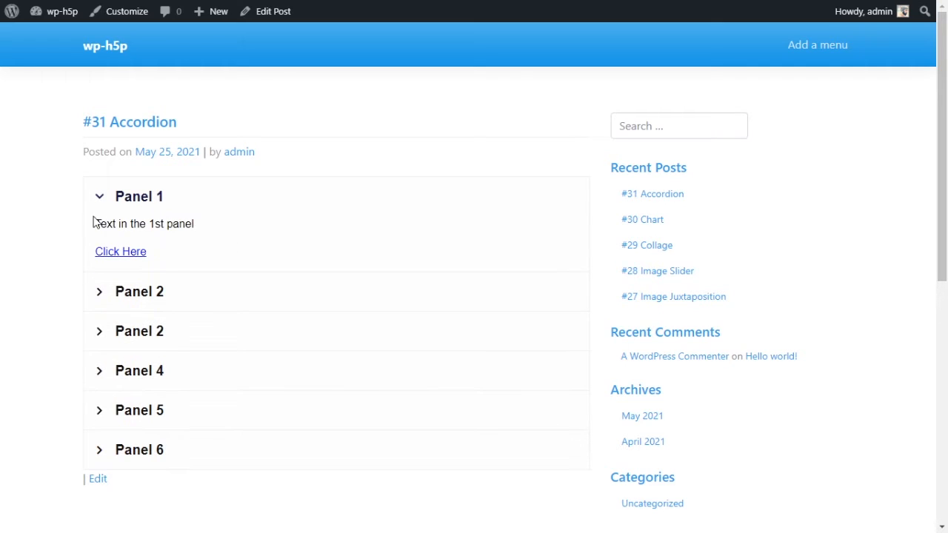
- Examine the text and the link inside Panel 1 and collapse the panel
{"action": "left_click_drag", "start_coordinate": [94, 222], "coordinate": [194, 223]}
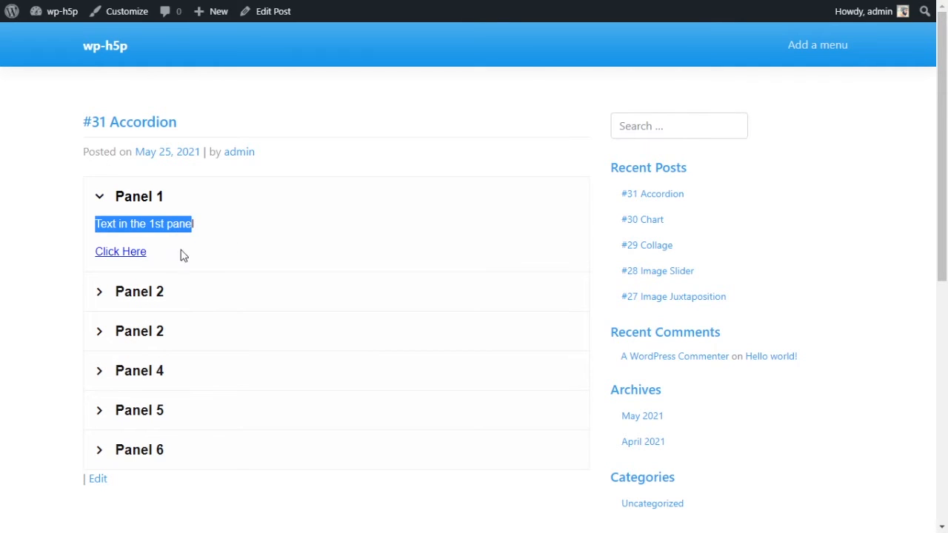
{"action": "left_click_drag", "start_coordinate": [168, 253], "coordinate": [106, 253]}
{"action": "left_click", "coordinate": [174, 250]}
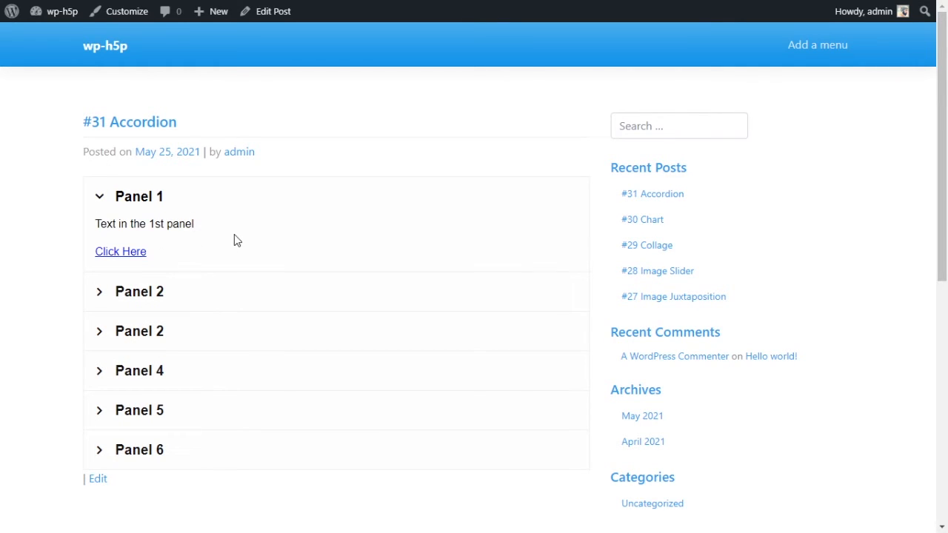
{"action": "left_click", "coordinate": [133, 205]}
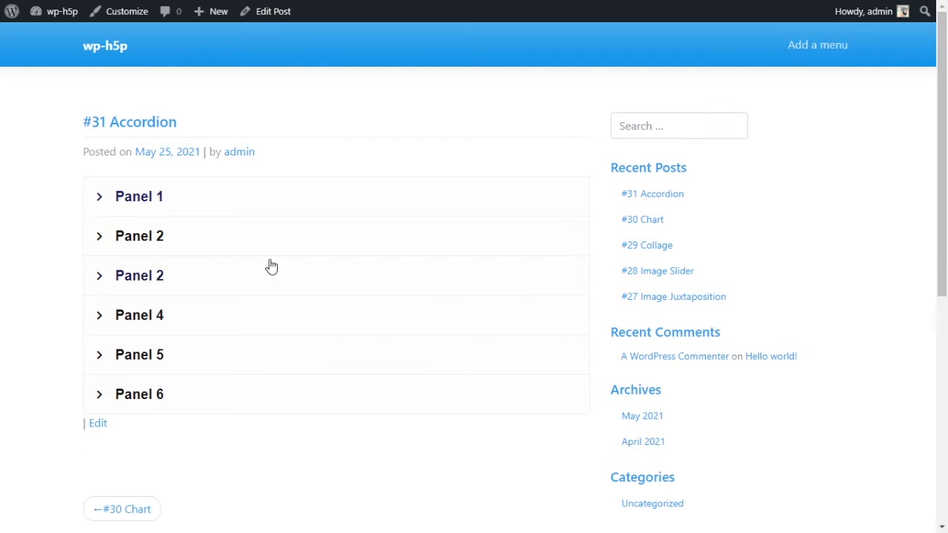
- Open and close the third, fourth and fifth panels, open Panel 6, and work back up to the second panel
{"action": "left_click", "coordinate": [239, 285]}
{"action": "left_click", "coordinate": [237, 283]}
{"action": "left_click", "coordinate": [207, 331]}
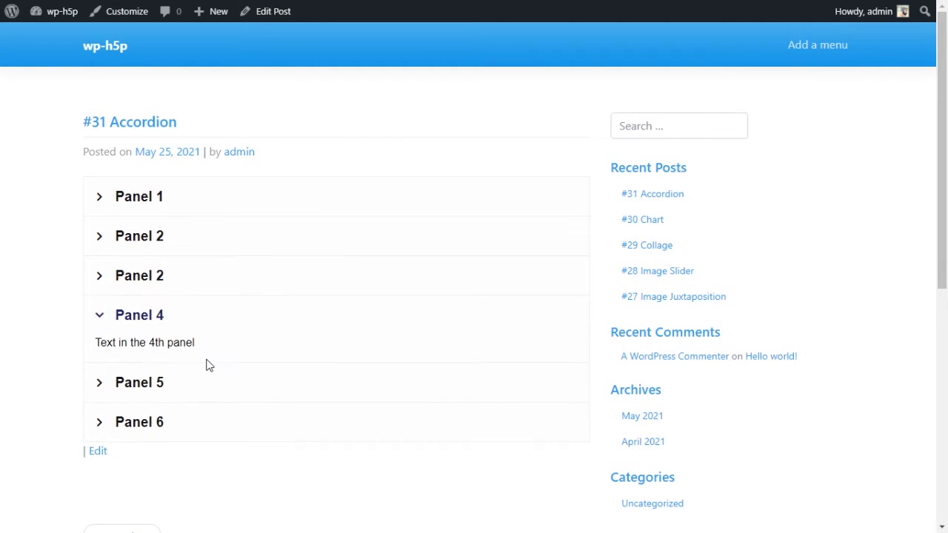
{"action": "left_click", "coordinate": [196, 324]}
{"action": "left_click", "coordinate": [205, 358]}
{"action": "left_click", "coordinate": [209, 360]}
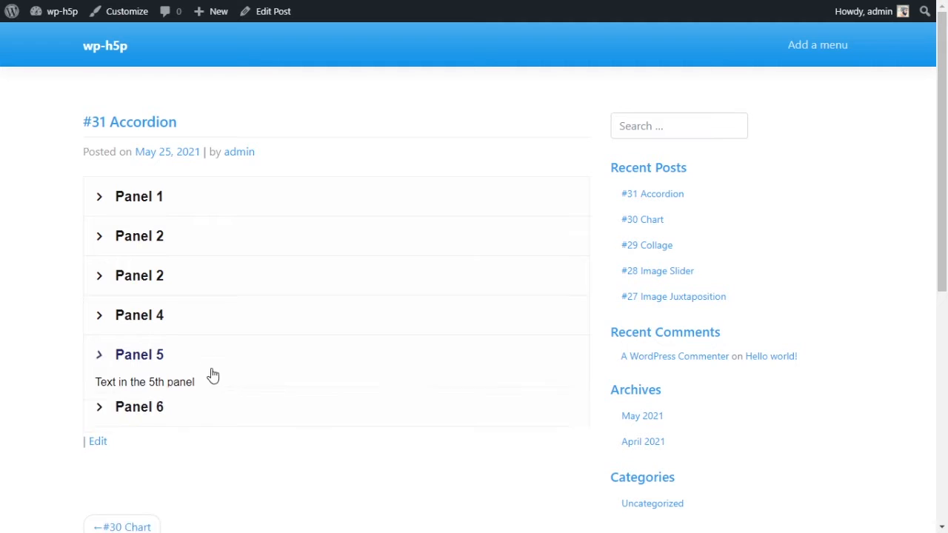
{"action": "left_click", "coordinate": [215, 390]}
{"action": "left_click", "coordinate": [210, 324]}
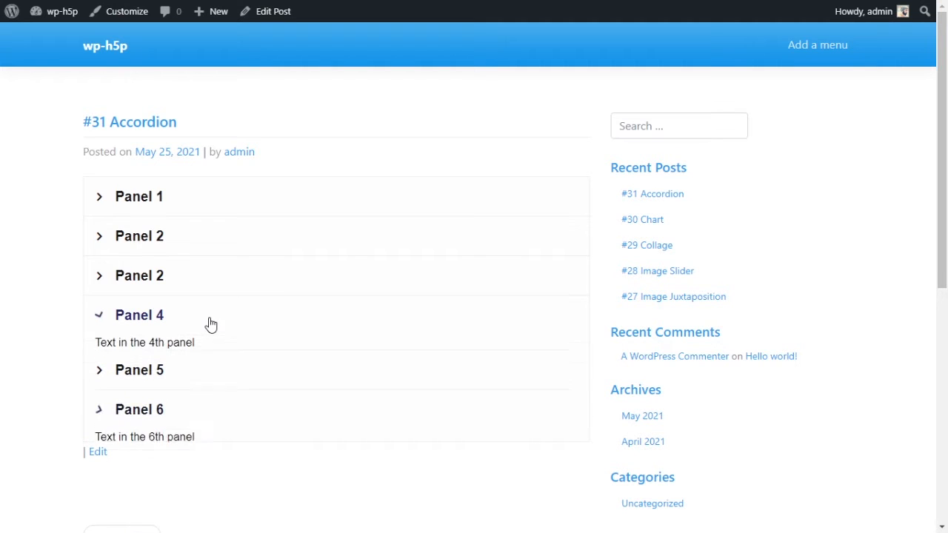
{"action": "left_click", "coordinate": [257, 274]}
{"action": "left_click", "coordinate": [256, 242]}
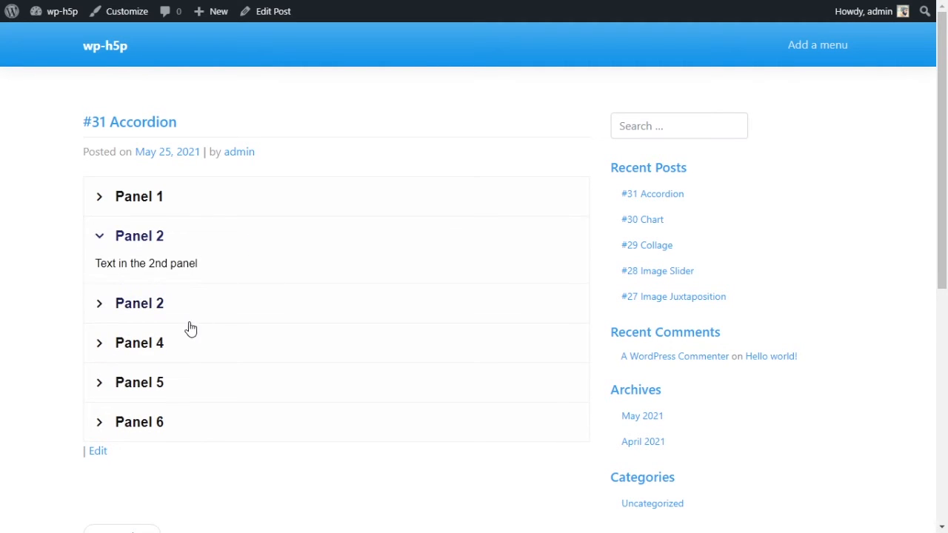
- Expand Panels 4, 5 and 6 followed by the third, second and first panels, and collapse Panel 1
{"action": "left_click", "coordinate": [176, 356]}
{"action": "left_click", "coordinate": [165, 393]}
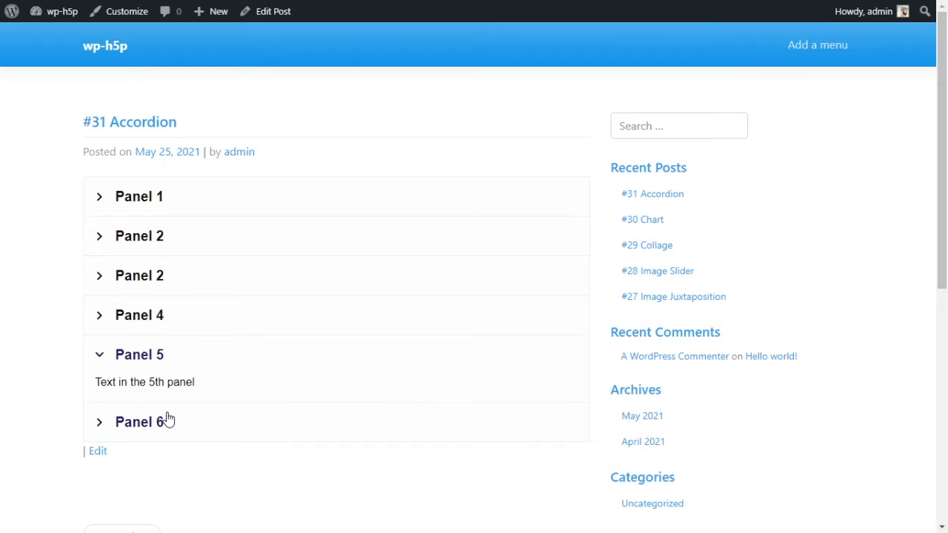
{"action": "left_click", "coordinate": [168, 421]}
{"action": "left_click", "coordinate": [166, 279]}
{"action": "left_click", "coordinate": [173, 239]}
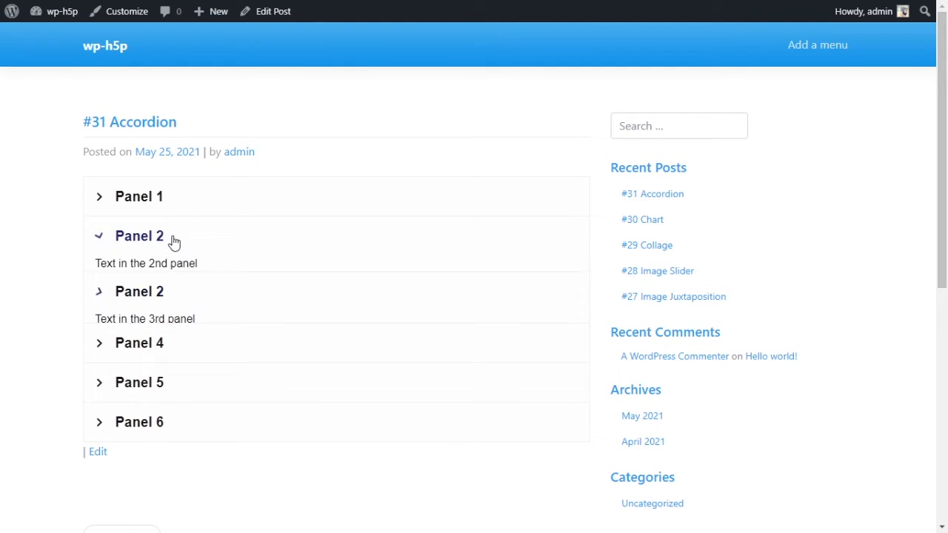
{"action": "left_click", "coordinate": [184, 200]}
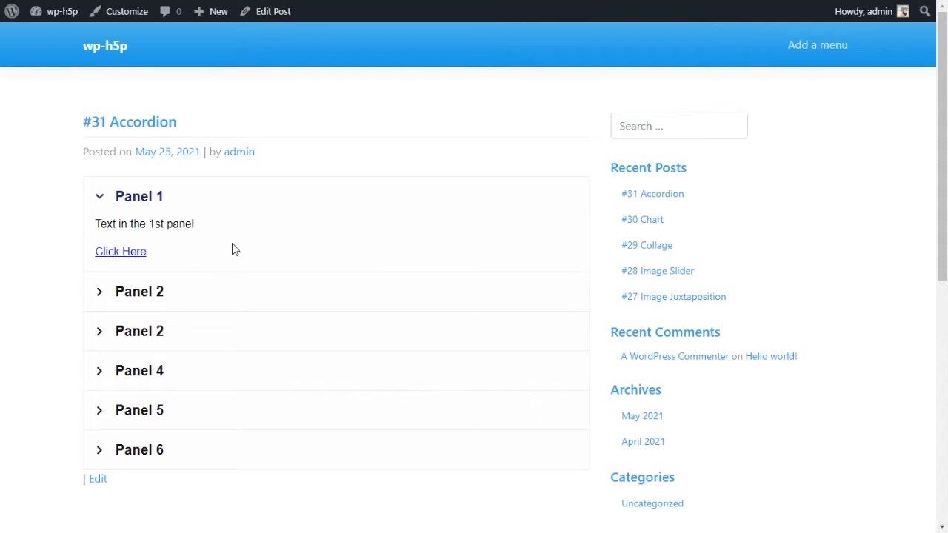
{"action": "left_click", "coordinate": [157, 210]}
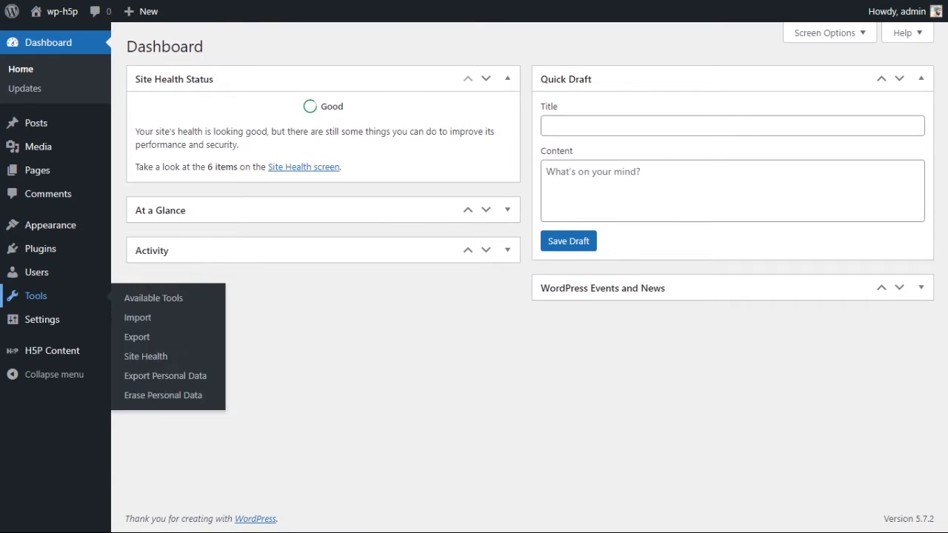
- Start a new H5P content item using the Accordion content type
{"action": "mouse_move", "coordinate": [42, 319]}
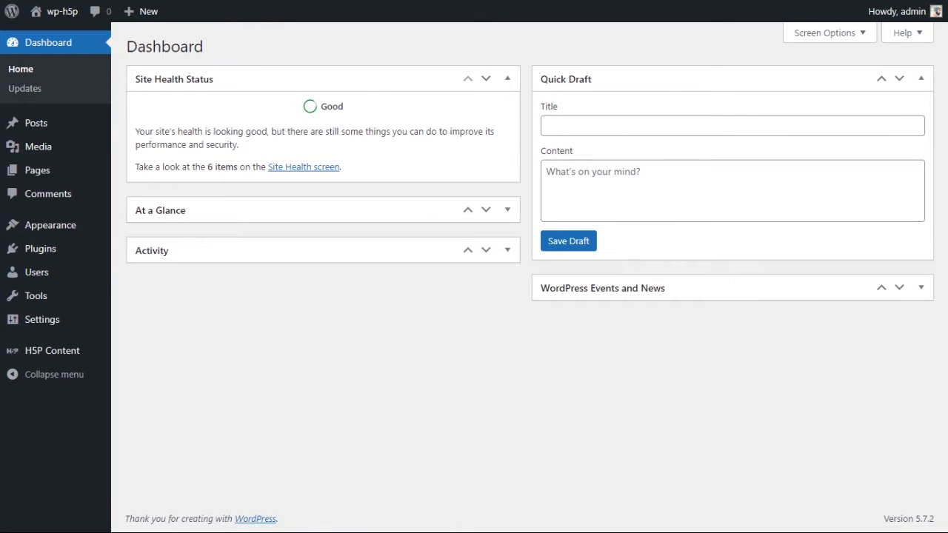
{"action": "mouse_move", "coordinate": [53, 361]}
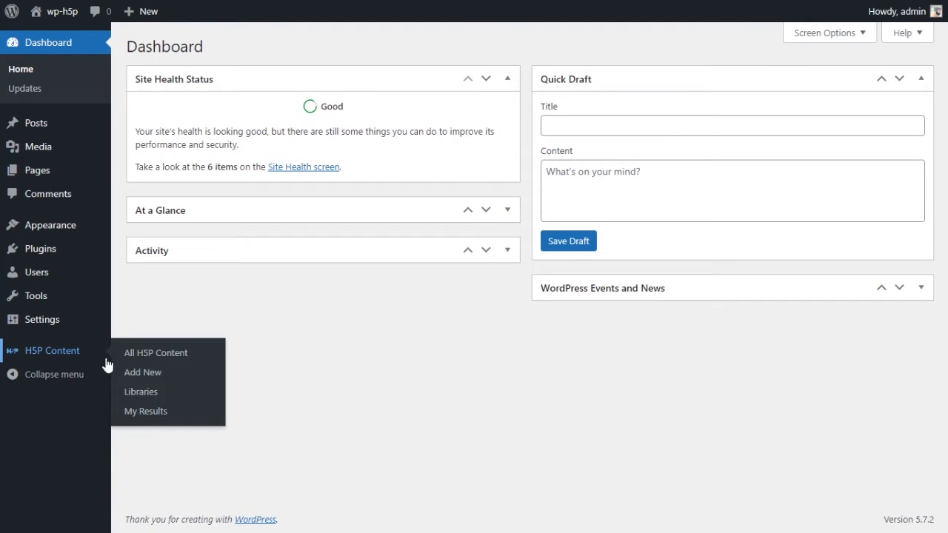
{"action": "left_click", "coordinate": [195, 376]}
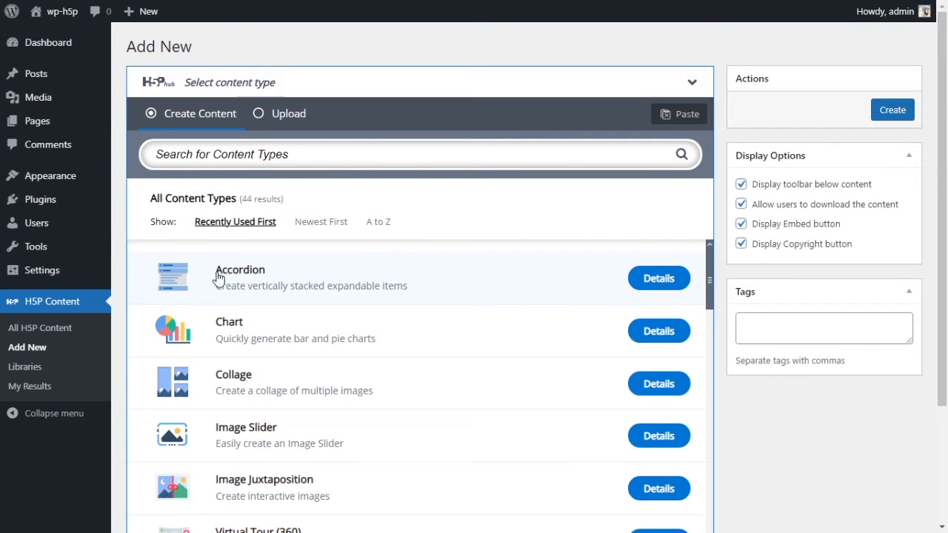
{"action": "scroll", "coordinate": [551, 317], "scroll_direction": "down", "scroll_amount": 5}
{"action": "scroll", "coordinate": [550, 316], "scroll_direction": "down", "scroll_amount": 10}
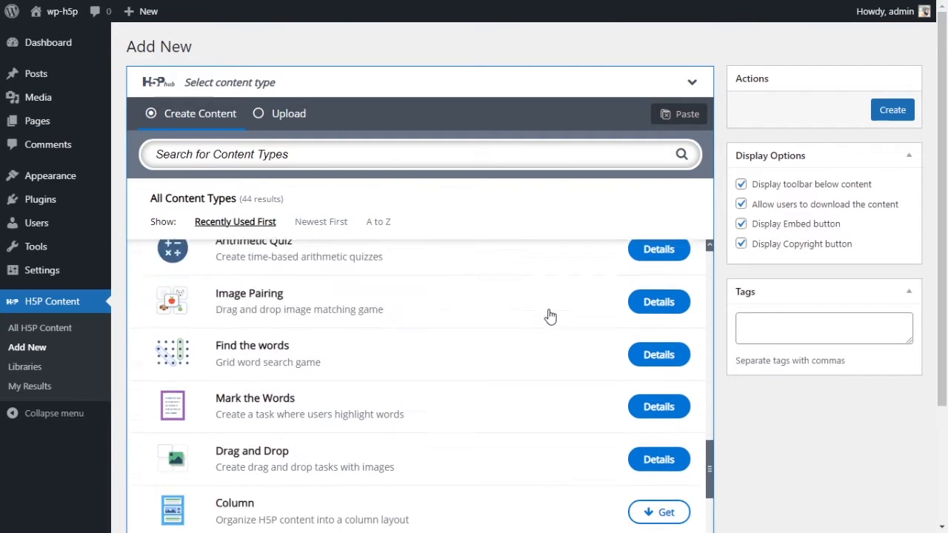
{"action": "scroll", "coordinate": [603, 364], "scroll_direction": "up", "scroll_amount": 12}
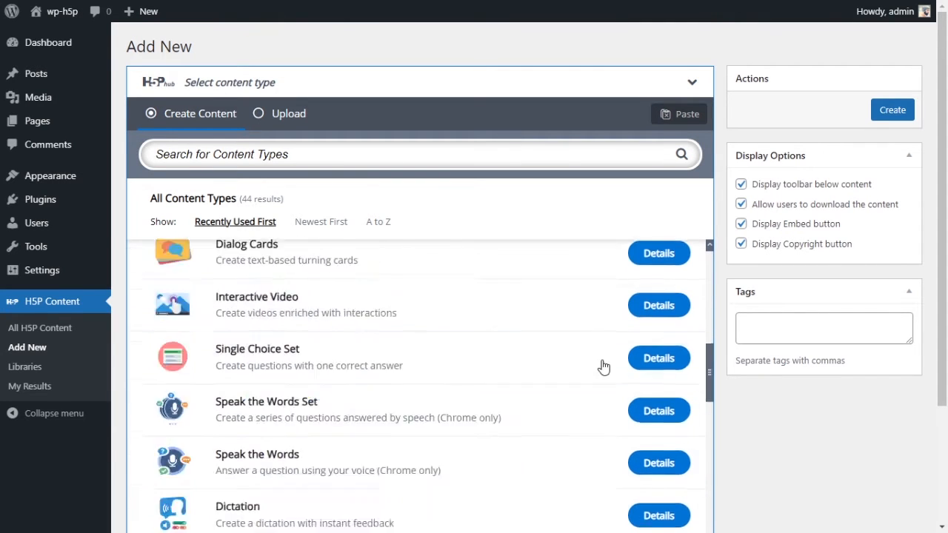
{"action": "left_click", "coordinate": [297, 288]}
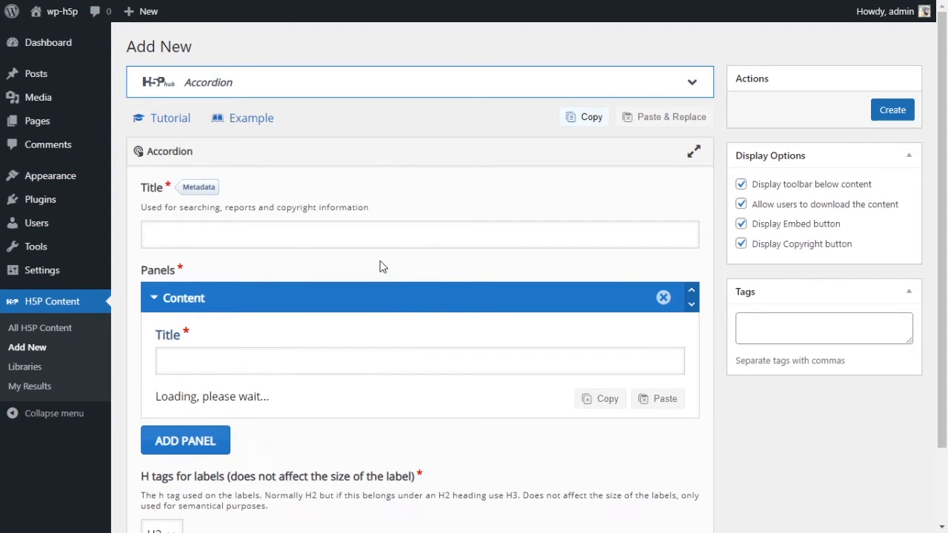
- Title the content "Accordion" and its first panel "Panel 1"
{"action": "left_click", "coordinate": [360, 244]}
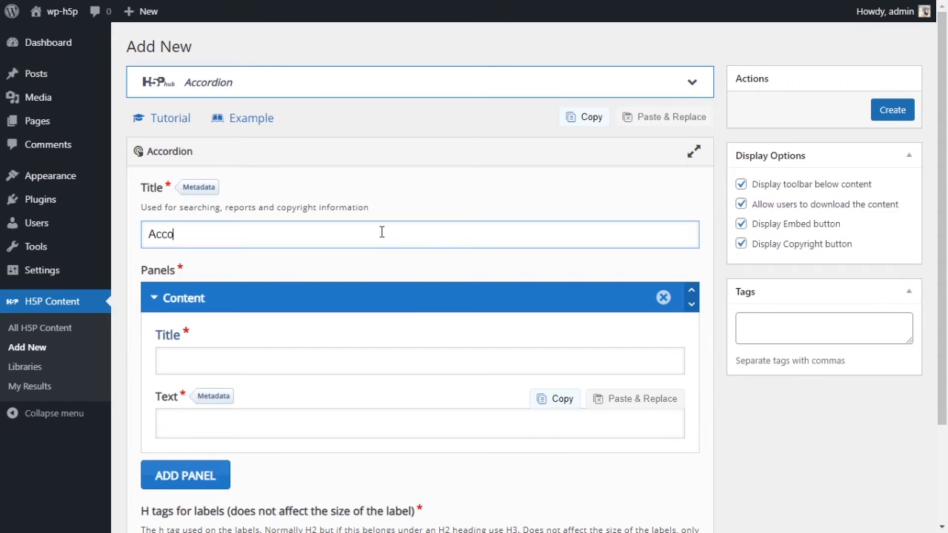
{"action": "type", "text": "Accordion"}
{"action": "left_click", "coordinate": [353, 353]}
{"action": "scroll", "coordinate": [337, 326], "scroll_direction": "down", "scroll_amount": 1}
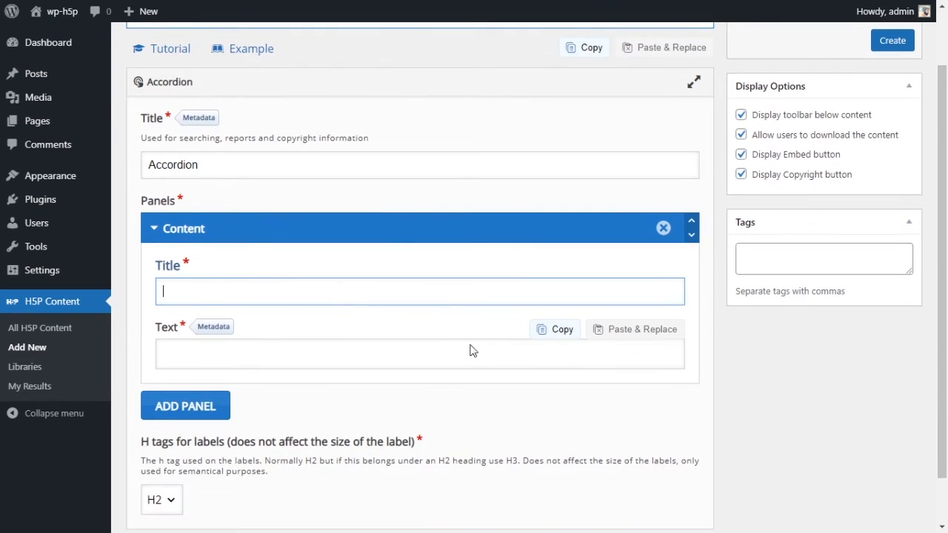
{"action": "left_click_drag", "start_coordinate": [147, 201], "coordinate": [185, 201]}
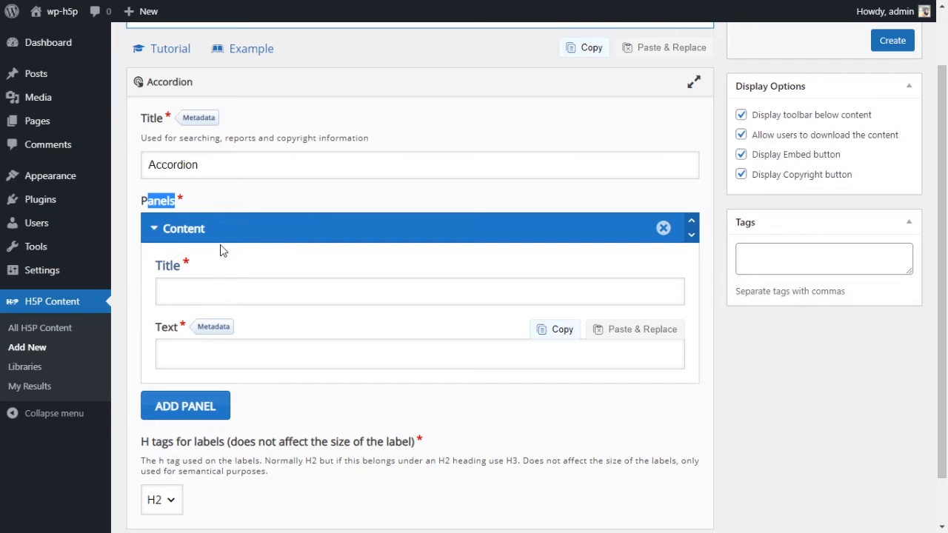
{"action": "left_click", "coordinate": [204, 286]}
{"action": "key", "text": "alt+Tab"}
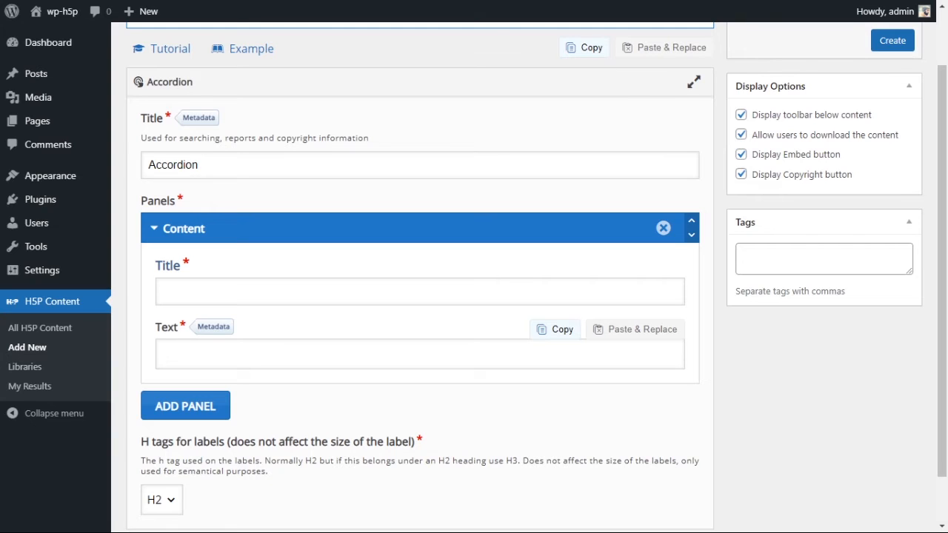
{"action": "left_click", "coordinate": [288, 284]}
{"action": "type", "text": "Panel 1"}
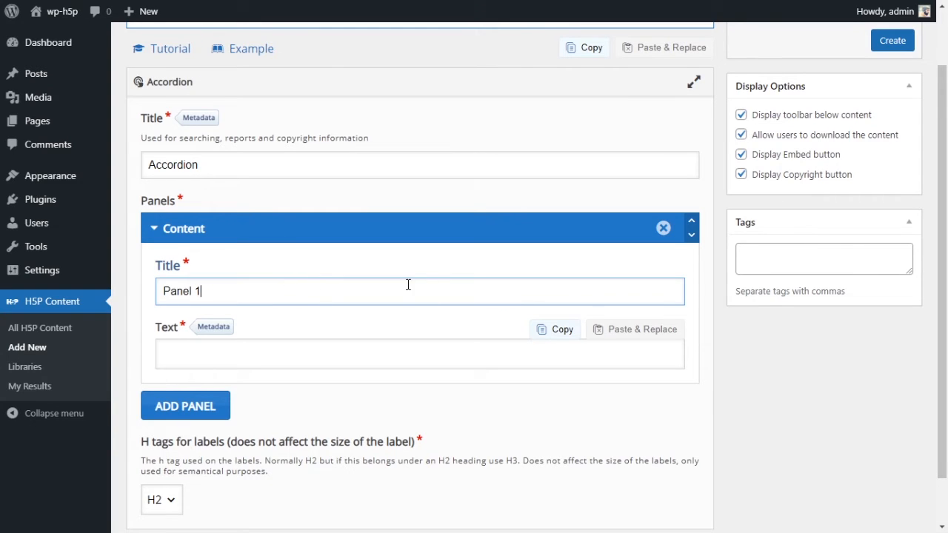
- Enter "Text in the 1st panel" as the text of Panel 1
{"action": "left_click", "coordinate": [444, 352]}
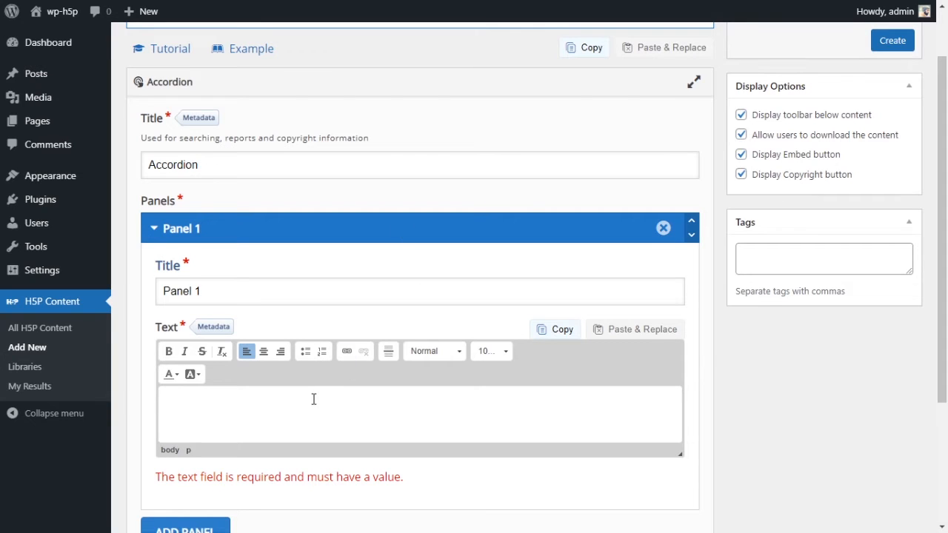
{"action": "type", "text": "Text in the 1st panel"}
{"action": "left_click_drag", "start_coordinate": [466, 408], "coordinate": [191, 408]}
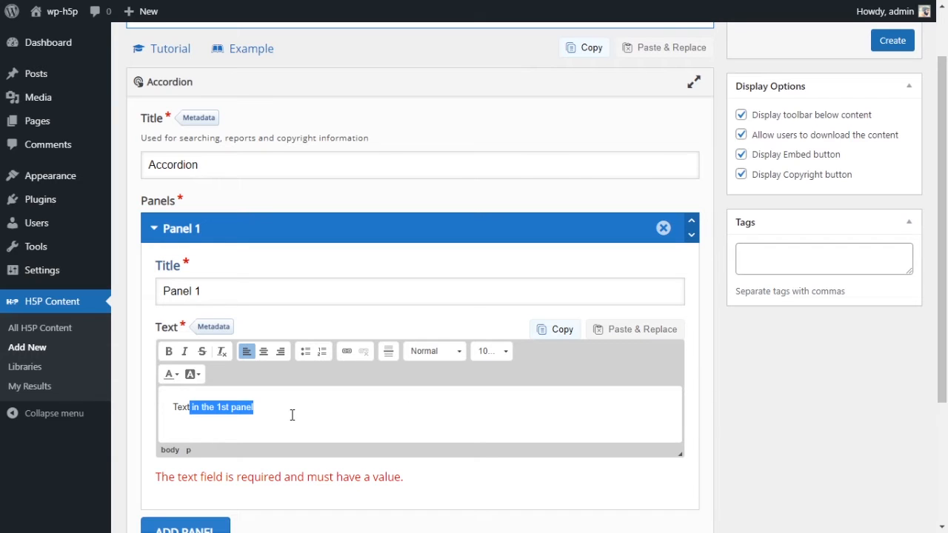
{"action": "left_click", "coordinate": [289, 414]}
{"action": "left_click_drag", "start_coordinate": [178, 412], "coordinate": [279, 415]}
{"action": "left_click", "coordinate": [301, 412]}
{"action": "scroll", "coordinate": [363, 413], "scroll_direction": "down", "scroll_amount": 2}
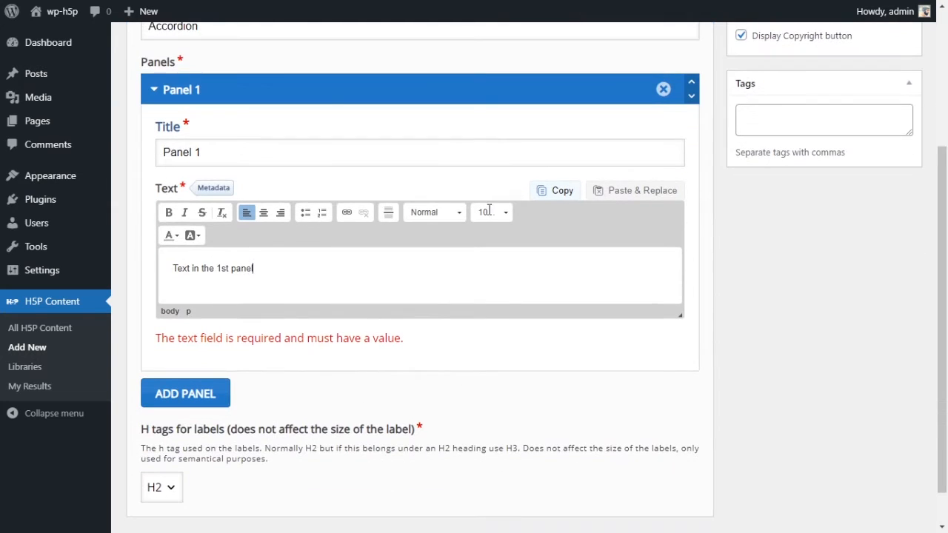
- Add a second panel to the accordion and title it "Panel 2"
{"action": "left_click", "coordinate": [209, 396]}
{"action": "left_click", "coordinate": [230, 398]}
{"action": "scroll", "coordinate": [323, 395], "scroll_direction": "down", "scroll_amount": 1}
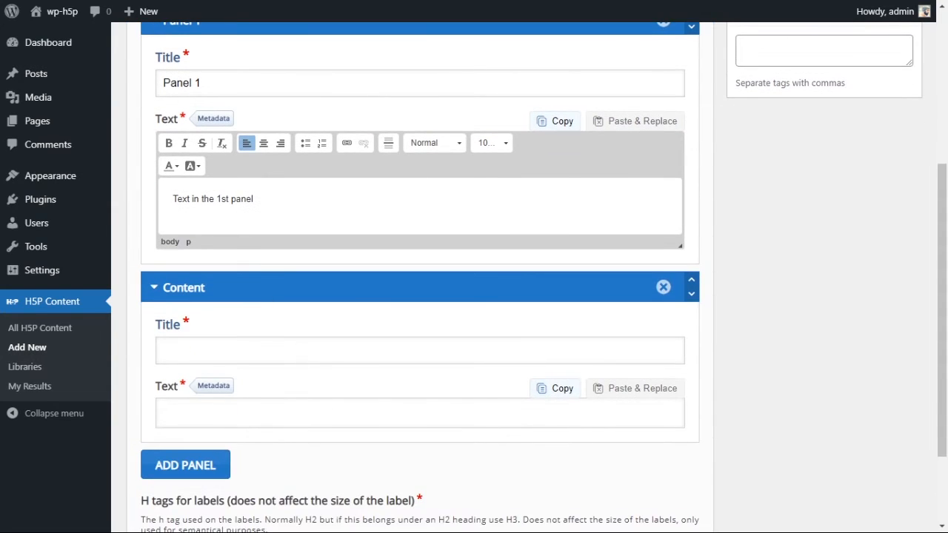
{"action": "left_click", "coordinate": [207, 353]}
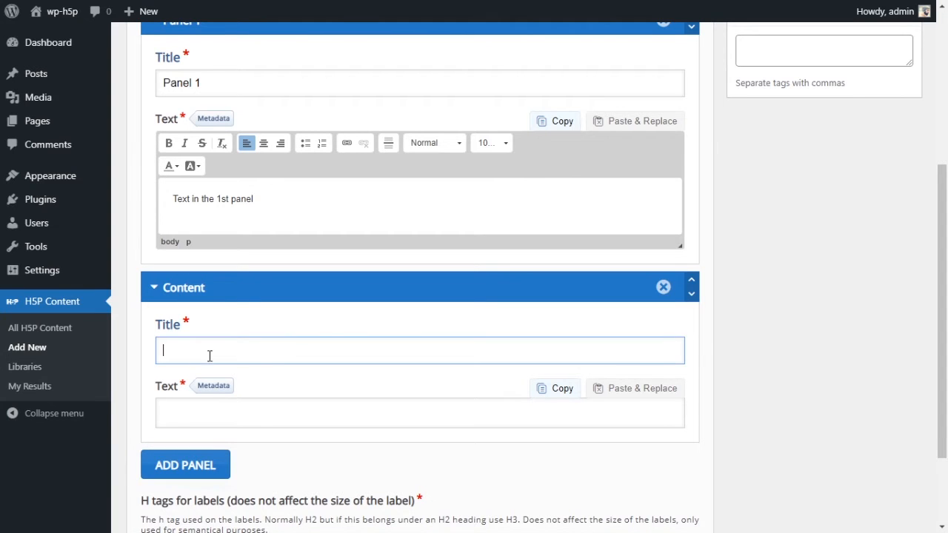
{"action": "type", "text": "Panel 2"}
{"action": "left_click", "coordinate": [185, 366]}
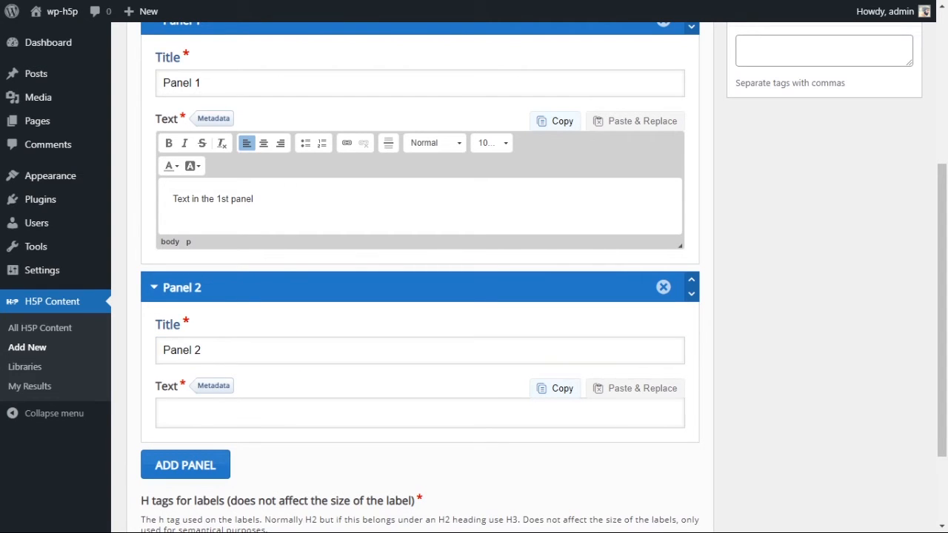
- Enter "Text in the 2nd panel" as the text of the second panel
{"action": "left_click", "coordinate": [288, 413]}
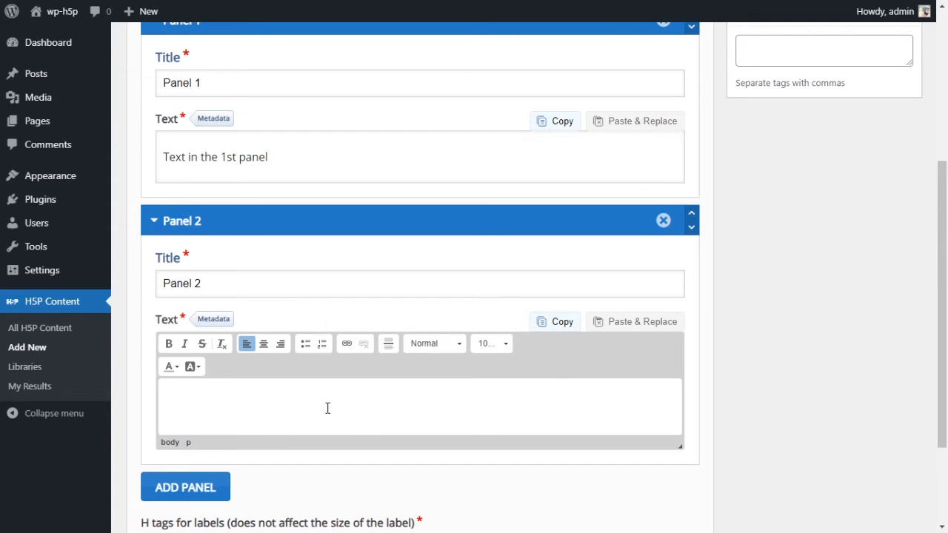
{"action": "type", "text": "Text in the 2nd panel"}
{"action": "left_click_drag", "start_coordinate": [213, 413], "coordinate": [173, 393]}
{"action": "type", "text": "Text in the 2nd panel"}
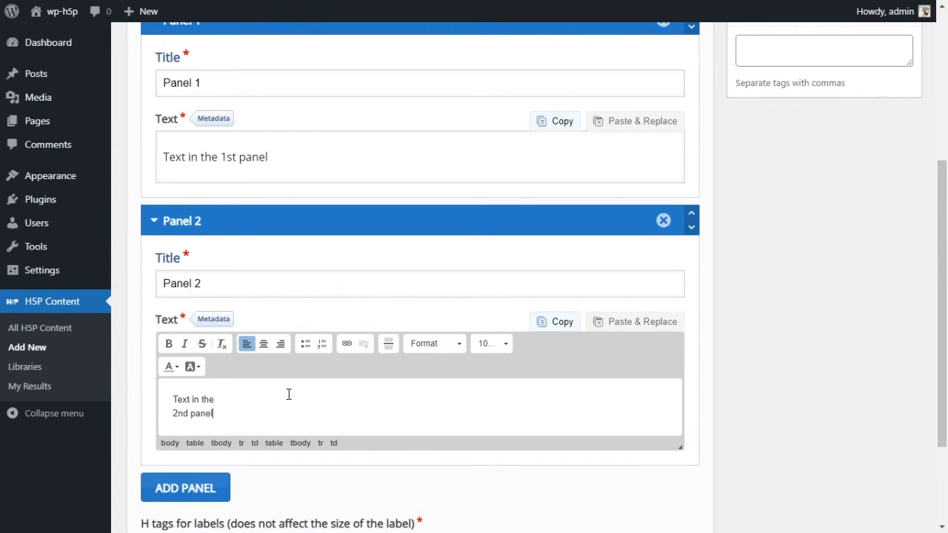
{"action": "left_click", "coordinate": [174, 412]}
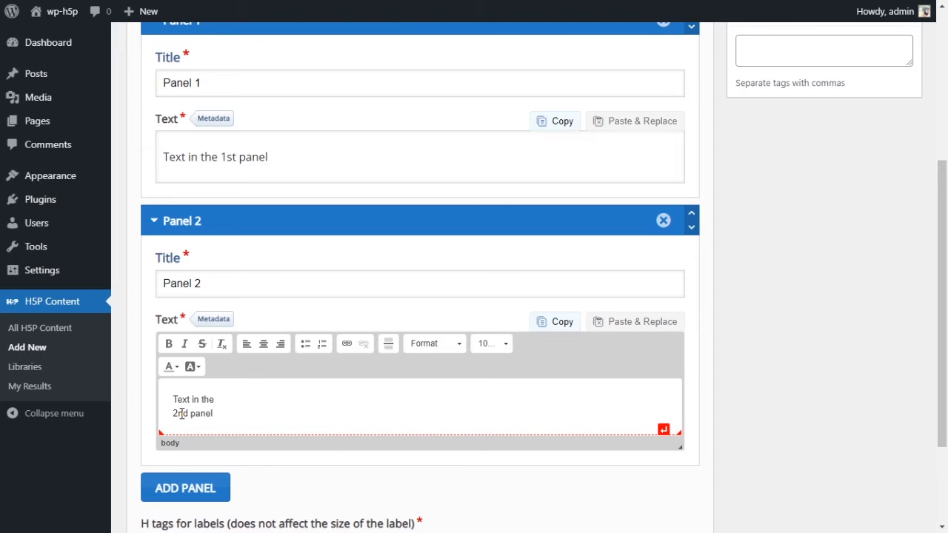
{"action": "left_click", "coordinate": [175, 412]}
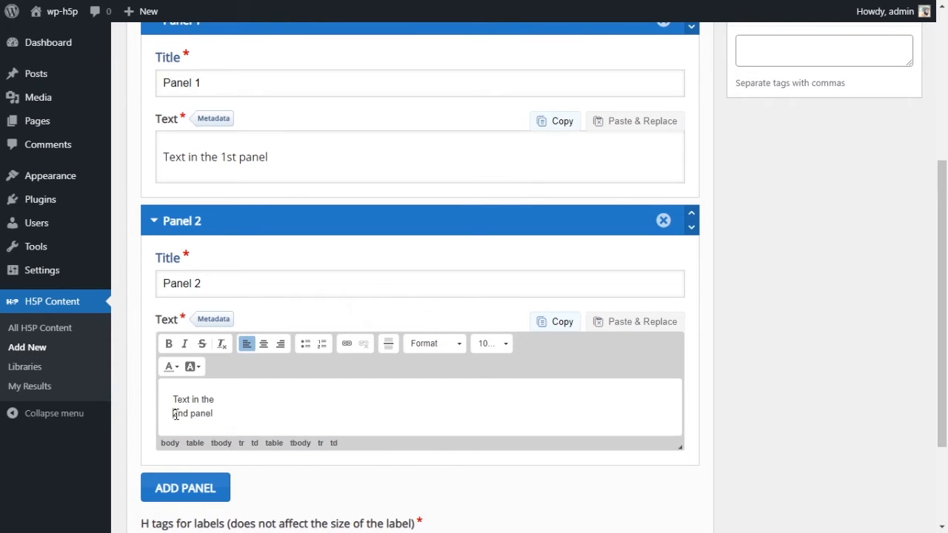
{"action": "key", "text": "BackSpace"}
{"action": "left_click_drag", "start_coordinate": [194, 429], "coordinate": [159, 383]}
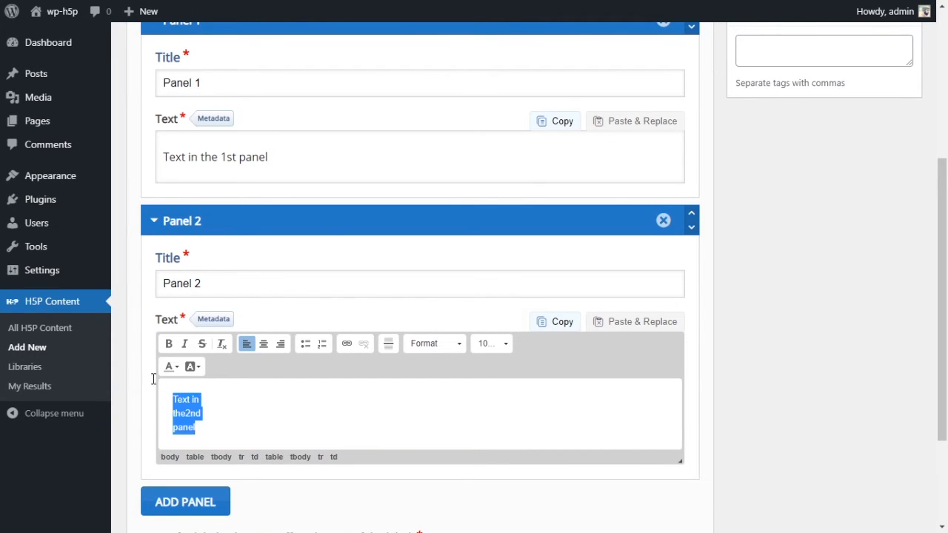
{"action": "key", "text": "BackSpace"}
{"action": "key", "text": "ctrl+z"}
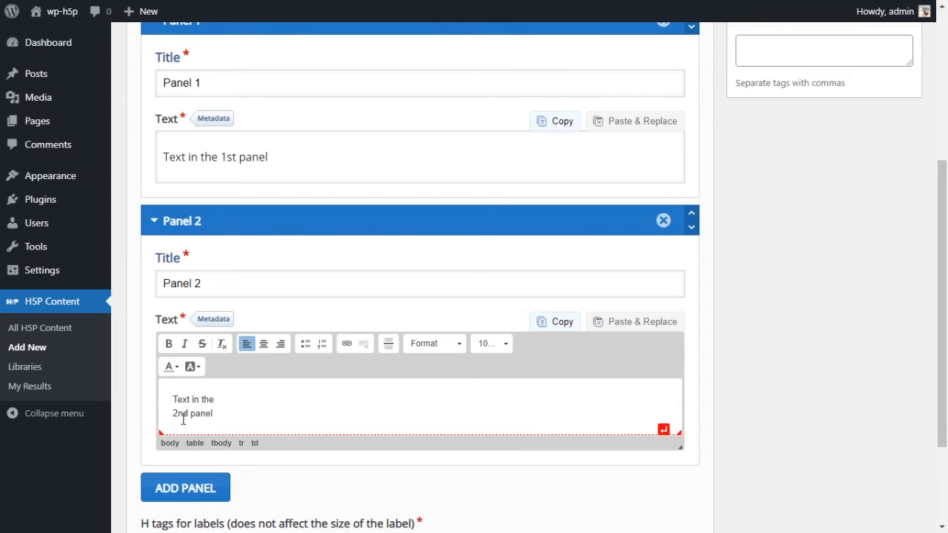
- Replace the second panel's two-line table-formatted text with "Text in the 2nd panel" as a single plain paragraph
{"action": "left_click_drag", "start_coordinate": [240, 413], "coordinate": [140, 387]}
{"action": "key", "text": "ctrl+c"}
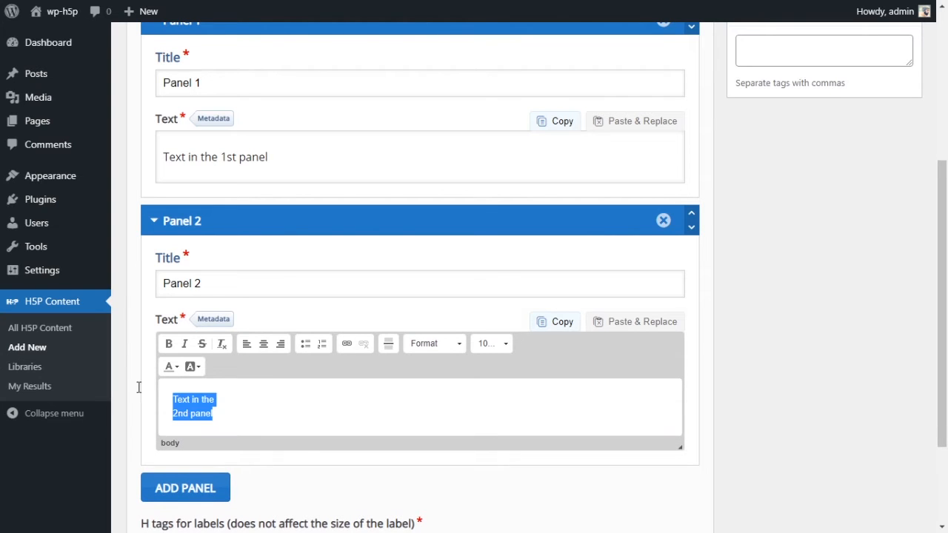
{"action": "key", "text": "BackSpace"}
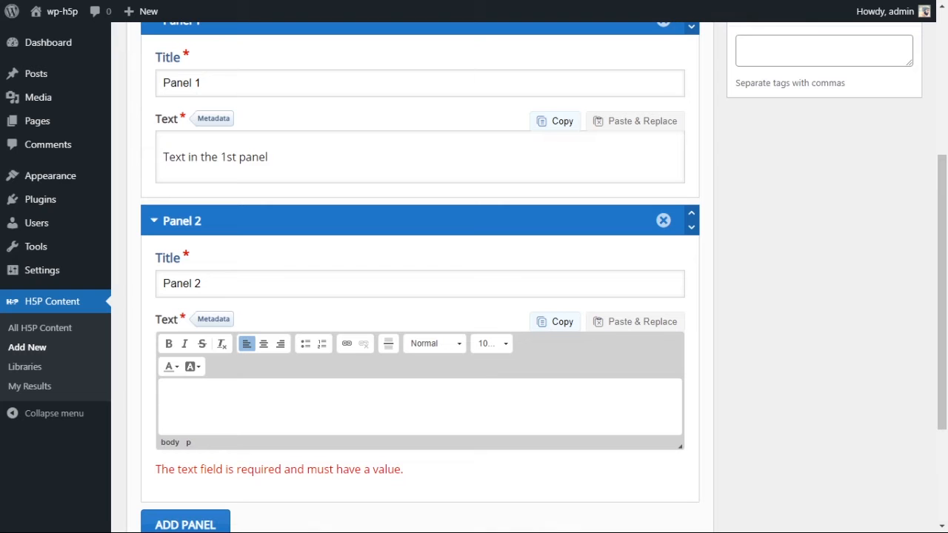
{"action": "key", "text": "ctrl+v"}
- Add a third panel to the accordion, below Panel 2
{"action": "scroll", "coordinate": [356, 408], "scroll_direction": "down", "scroll_amount": 2}
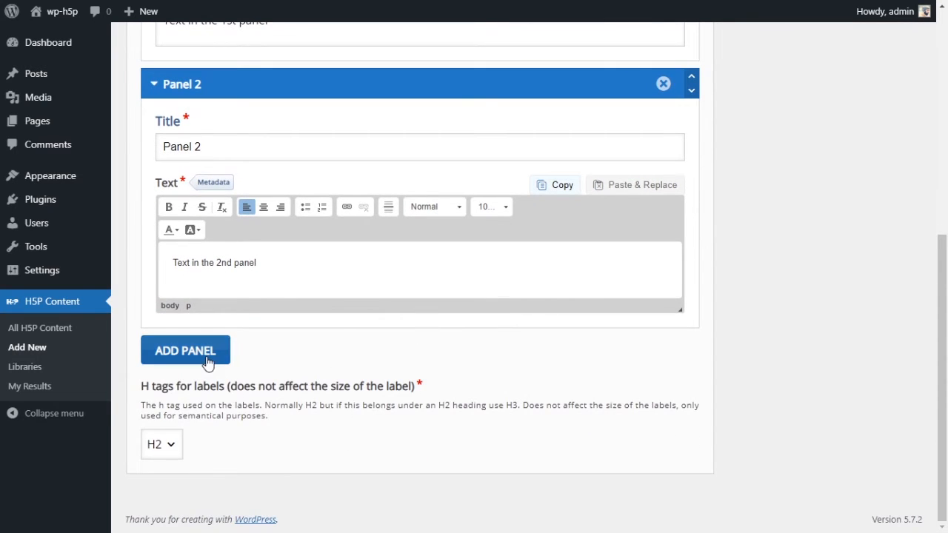
{"action": "left_click", "coordinate": [207, 361]}
{"action": "scroll", "coordinate": [282, 321], "scroll_direction": "down", "scroll_amount": 2}
{"action": "left_click", "coordinate": [264, 274]}
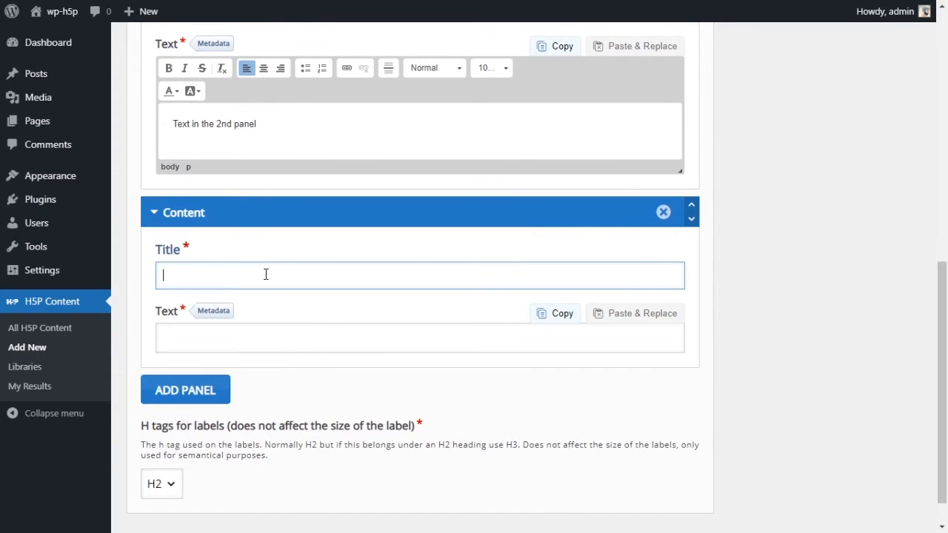
- Copy the title "Panel 2" into the third panel and enter "Text in the 3rd panel" as its text
{"action": "scroll", "coordinate": [277, 282], "scroll_direction": "up", "scroll_amount": 2}
{"action": "left_click", "coordinate": [204, 146]}
{"action": "key", "text": "ctrl+a"}
{"action": "key", "text": "ctrl+c"}
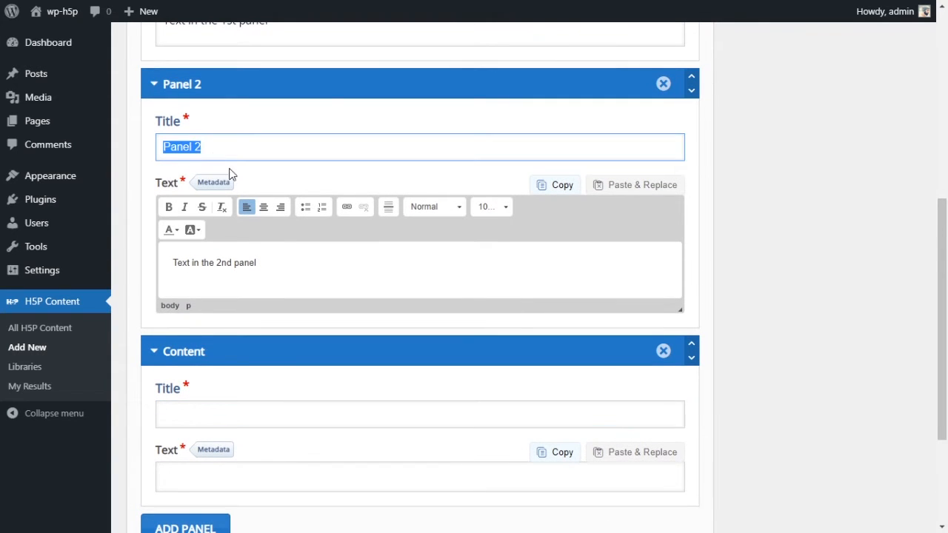
{"action": "scroll", "coordinate": [266, 271], "scroll_direction": "down", "scroll_amount": 2}
{"action": "left_click", "coordinate": [248, 275]}
{"action": "key", "text": "ctrl+v"}
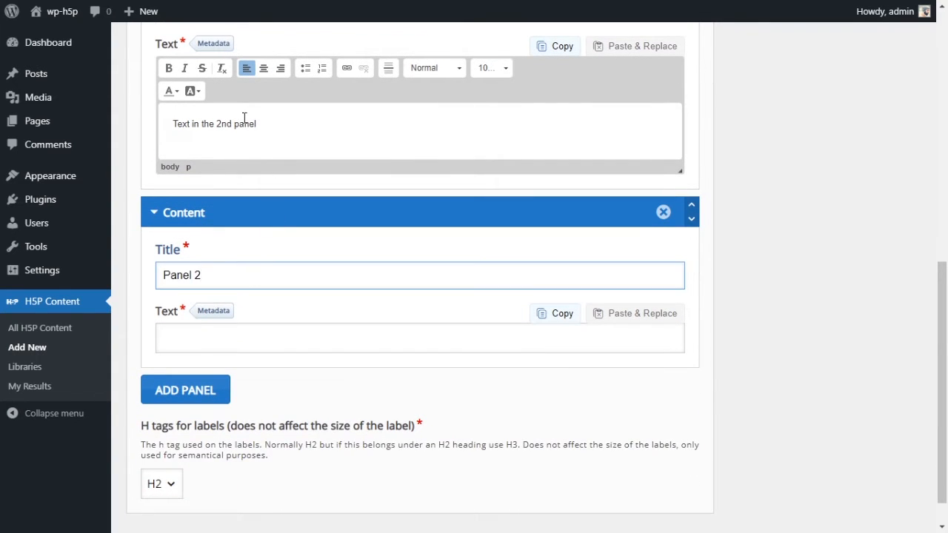
{"action": "left_click", "coordinate": [220, 342]}
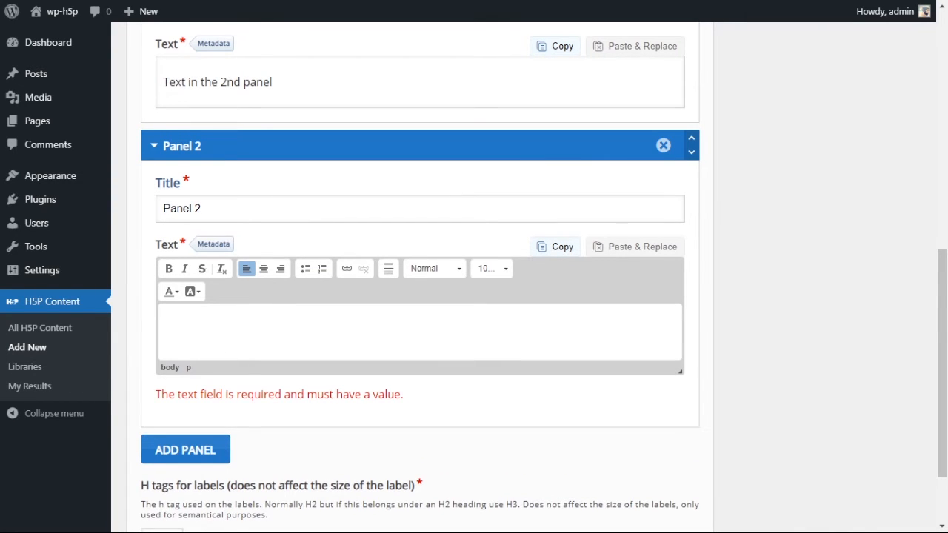
{"action": "type", "text": "Text in the 3rd panel"}
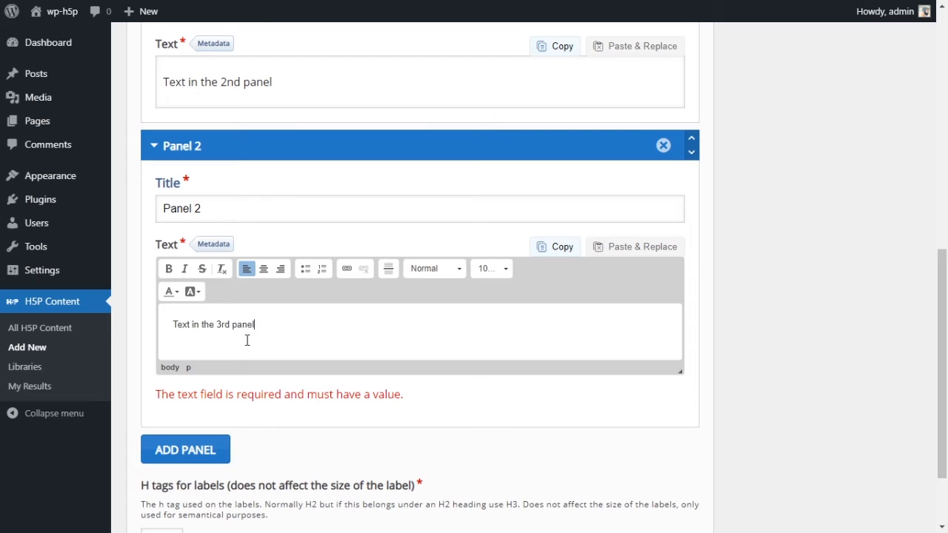
- Add a fourth panel titled "Panel 4" with the text "Text in the 4th panel"
{"action": "left_click", "coordinate": [195, 450]}
{"action": "scroll", "coordinate": [295, 393], "scroll_direction": "down", "scroll_amount": 2}
{"action": "left_click", "coordinate": [244, 336]}
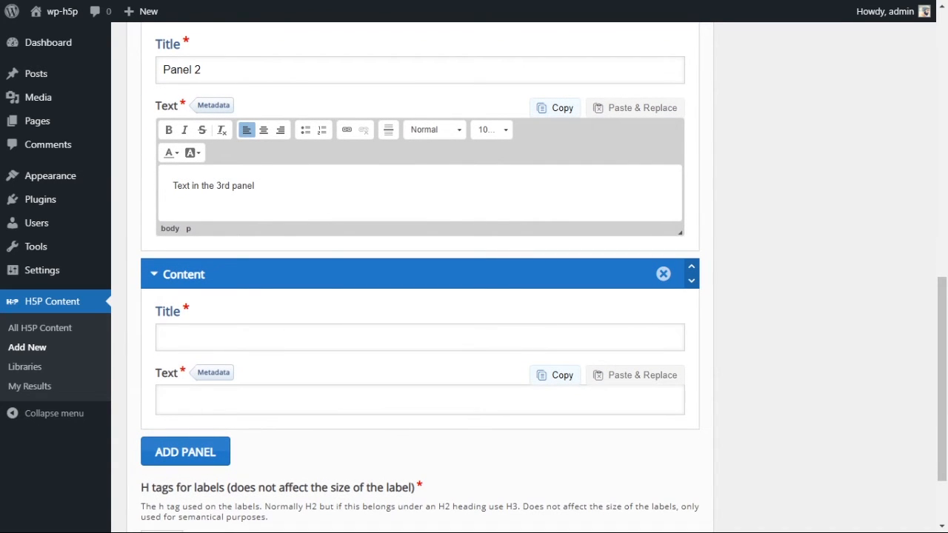
{"action": "left_click", "coordinate": [252, 346]}
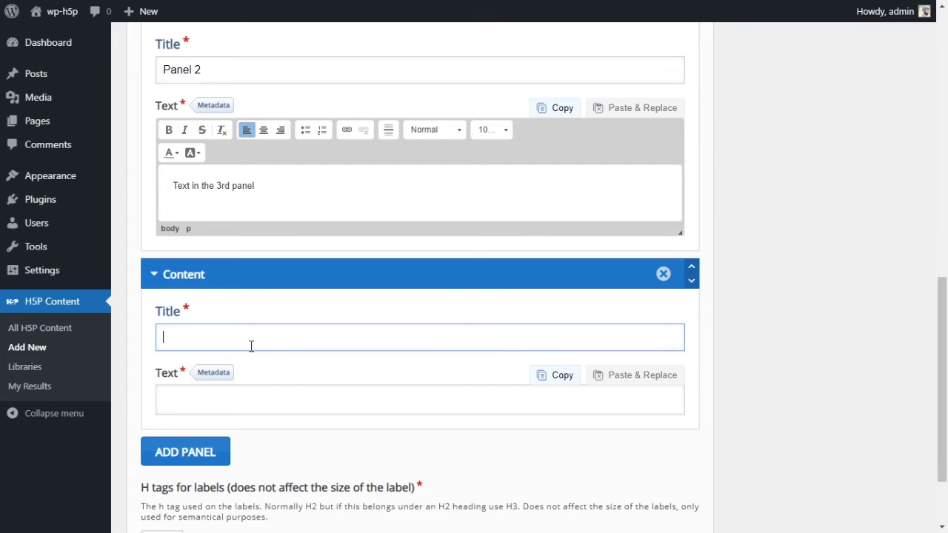
{"action": "type", "text": "Panel 4"}
{"action": "left_click", "coordinate": [233, 213]}
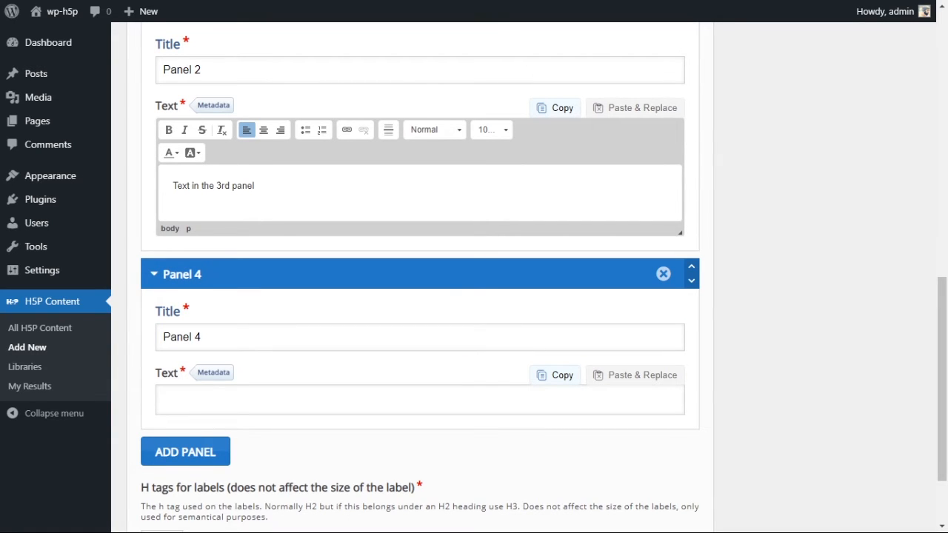
{"action": "left_click", "coordinate": [406, 400]}
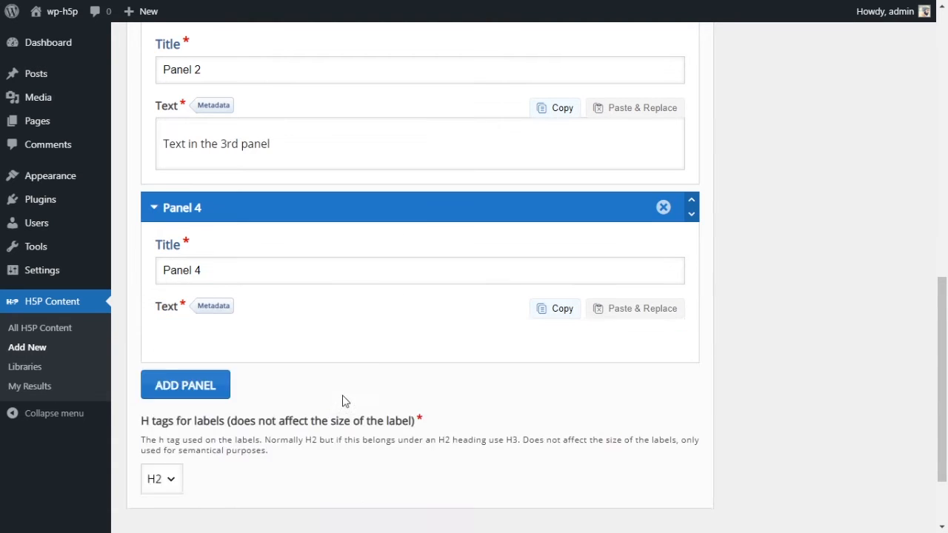
{"action": "type", "text": "Text in the 4th panel"}
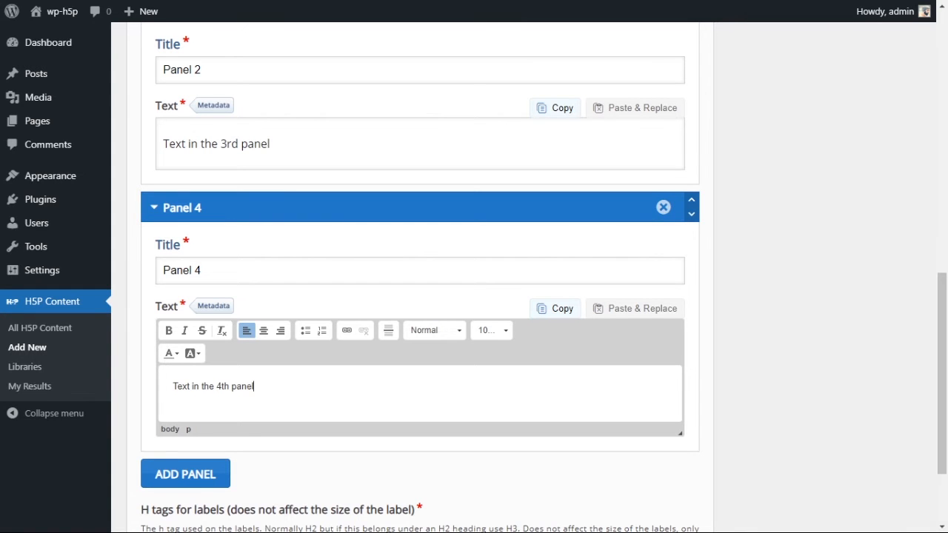
- Add a fifth panel titled "Panel 5" with the text "Text in the 5th panel"
{"action": "scroll", "coordinate": [319, 270], "scroll_direction": "down", "scroll_amount": 3}
{"action": "left_click", "coordinate": [189, 351]}
{"action": "left_click", "coordinate": [232, 409]}
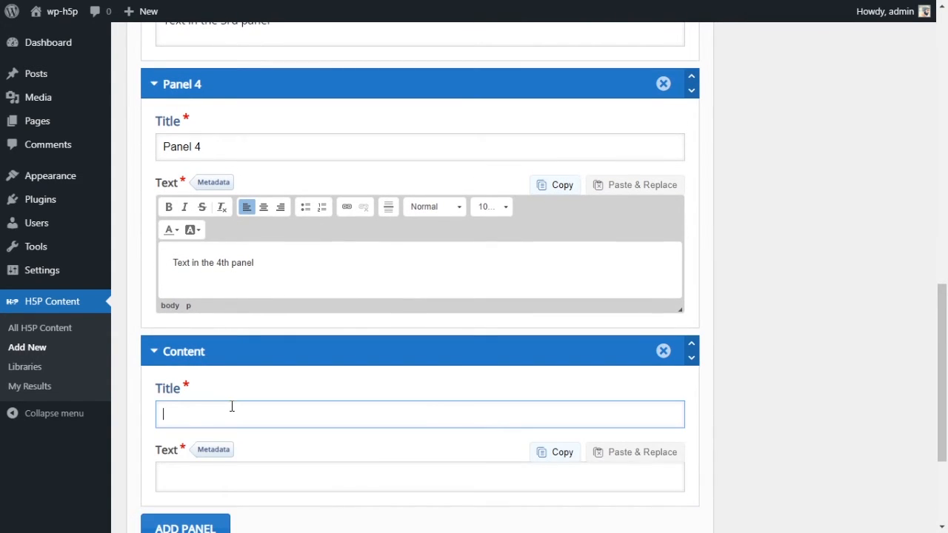
{"action": "type", "text": "Panel 5"}
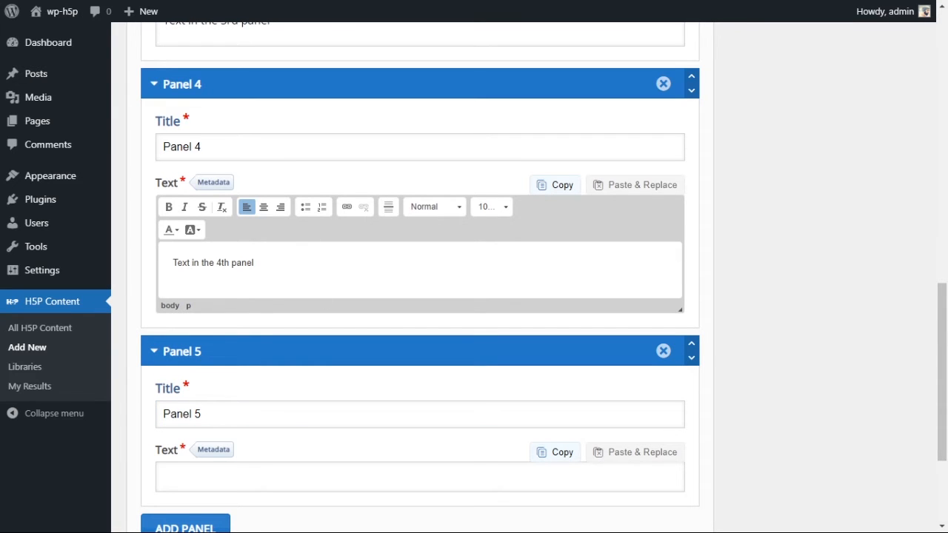
{"action": "scroll", "coordinate": [271, 408], "scroll_direction": "down", "scroll_amount": 3}
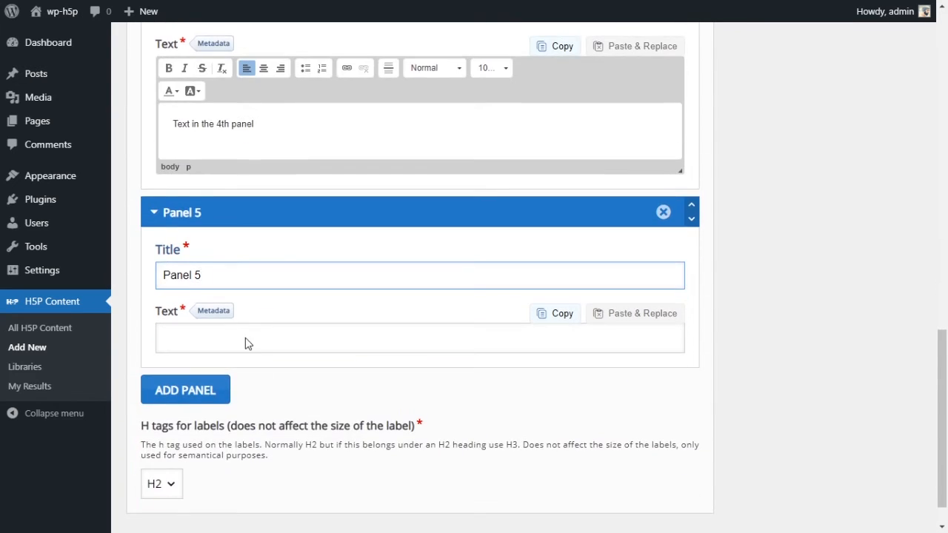
{"action": "left_click", "coordinate": [248, 341]}
{"action": "type", "text": "Text in the 5th panel"}
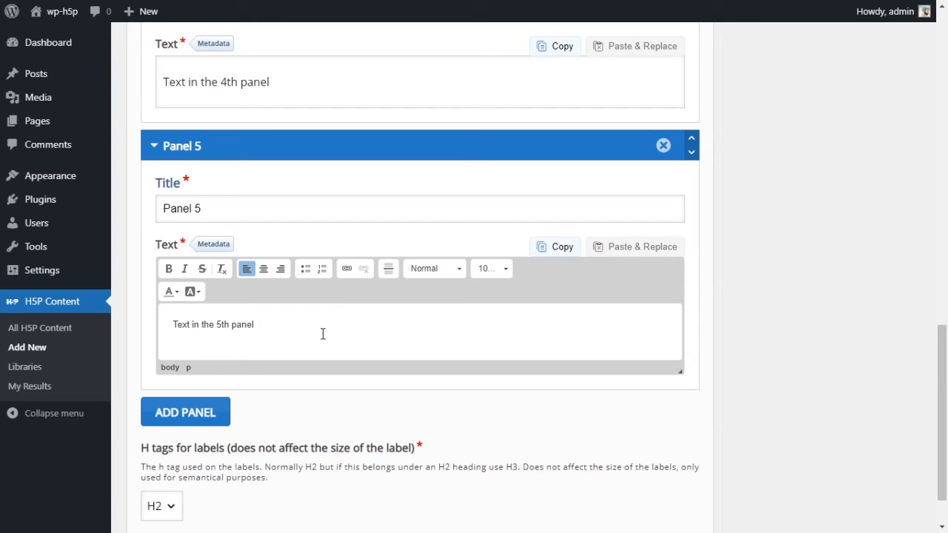
- Add a sixth panel titled "Panel 6" with the text "Text in the 6th panel"
{"action": "left_click", "coordinate": [189, 411]}
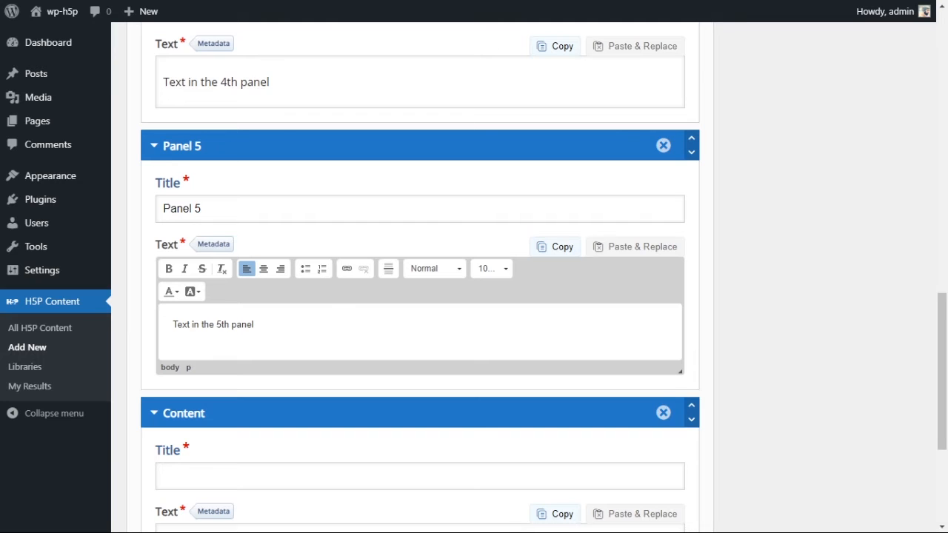
{"action": "scroll", "coordinate": [282, 318], "scroll_direction": "down", "scroll_amount": 3}
{"action": "left_click", "coordinate": [279, 334]}
{"action": "type", "text": "Panel 6"}
{"action": "left_click", "coordinate": [324, 389]}
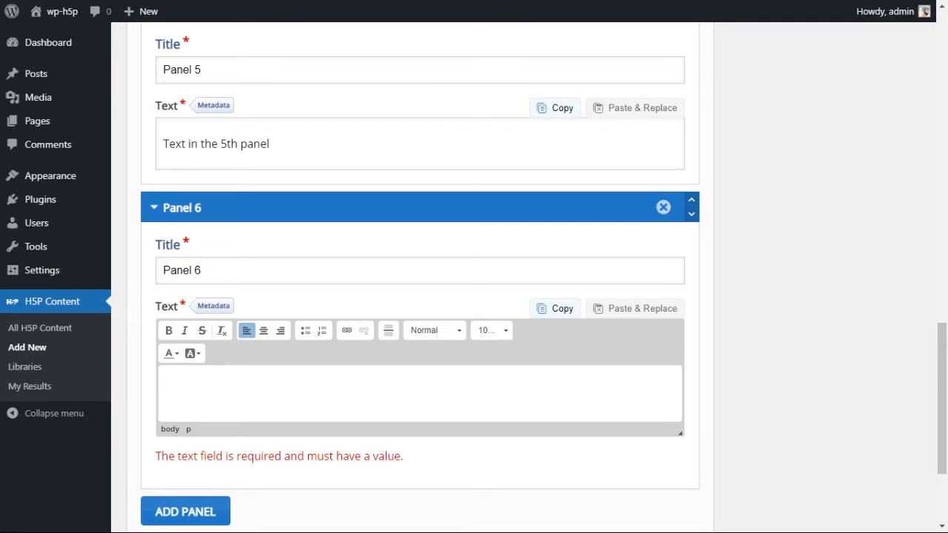
{"action": "left_click", "coordinate": [386, 374]}
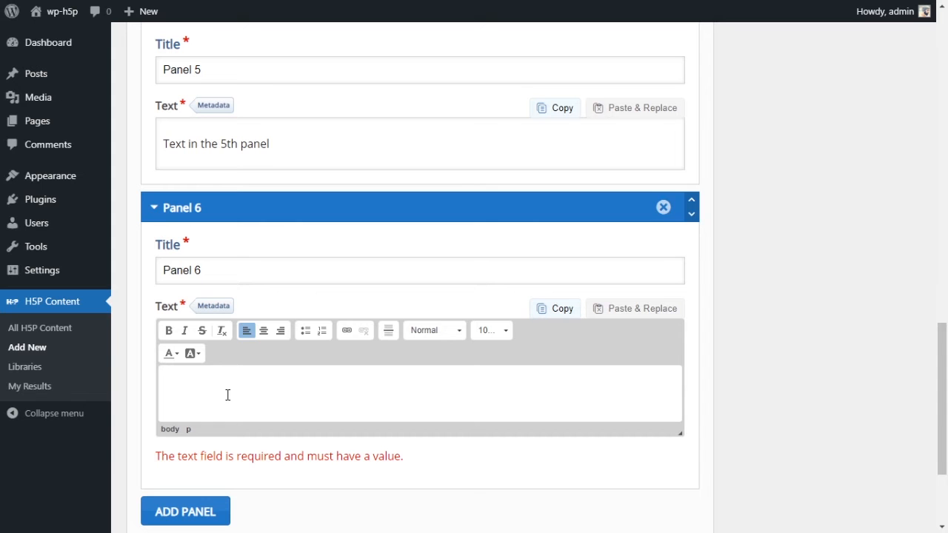
{"action": "type", "text": "Text in the 6th panel"}
{"action": "left_click", "coordinate": [173, 388]}
- Collapse all six accordion panels in the editor so only their title bars show
{"action": "scroll", "coordinate": [787, 395], "scroll_direction": "up", "scroll_amount": 10}
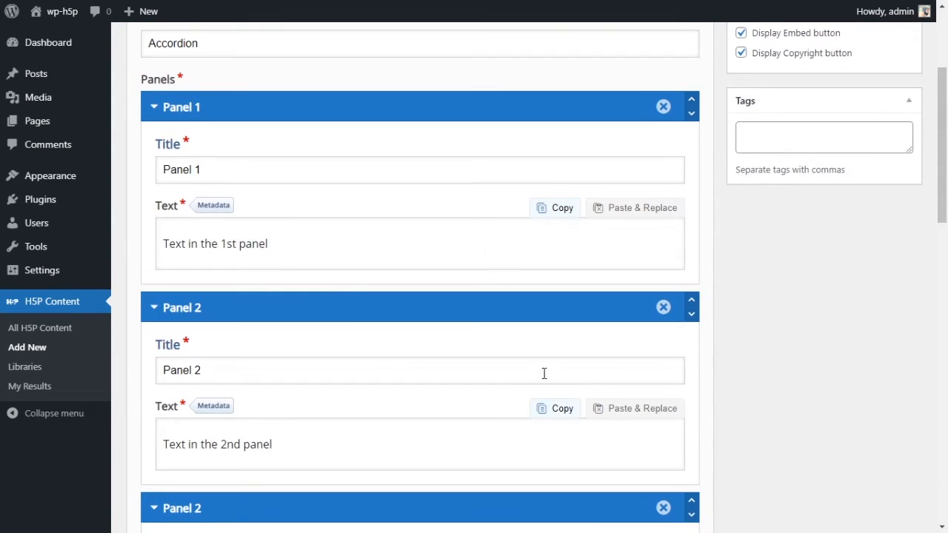
{"action": "scroll", "coordinate": [237, 203], "scroll_direction": "up", "scroll_amount": 1}
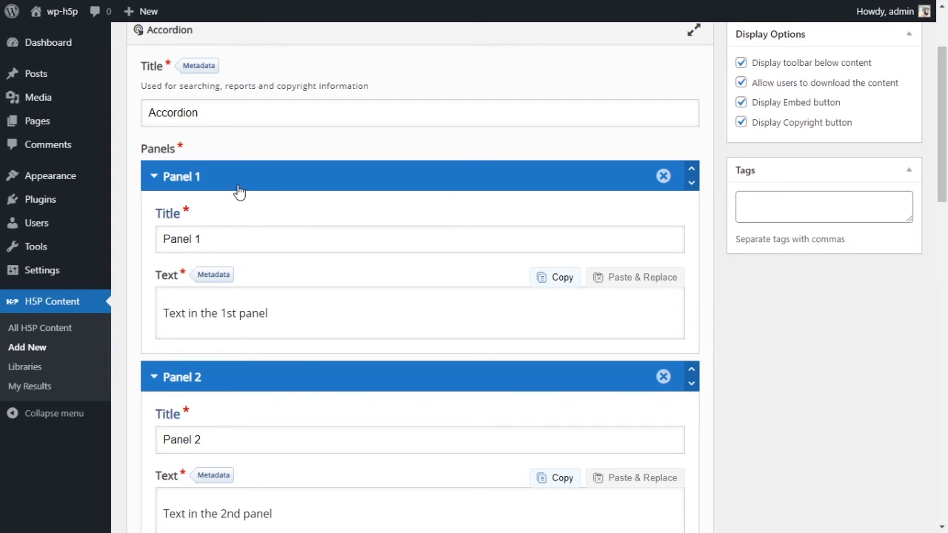
{"action": "left_click", "coordinate": [238, 189]}
{"action": "left_click", "coordinate": [245, 216]}
{"action": "left_click", "coordinate": [240, 258]}
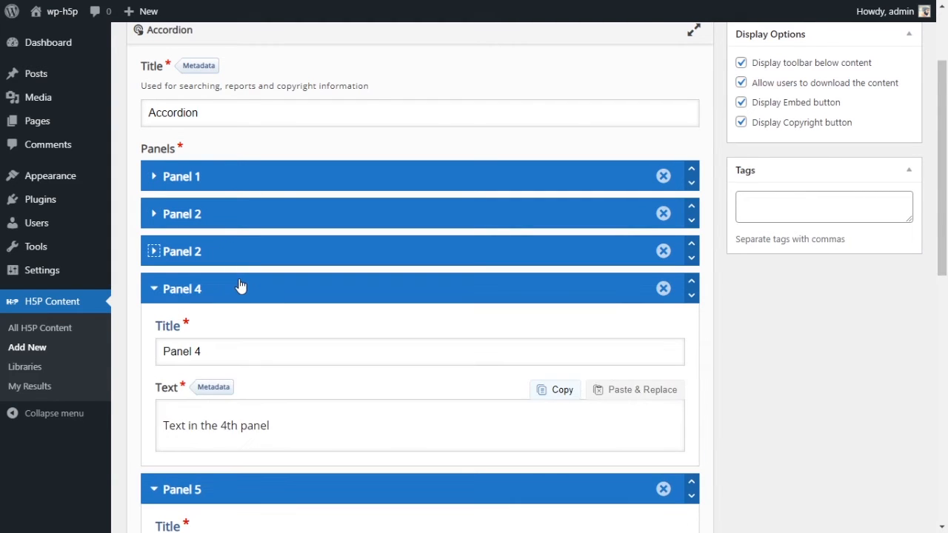
{"action": "left_click", "coordinate": [240, 287]}
{"action": "left_click", "coordinate": [233, 333]}
{"action": "left_click", "coordinate": [234, 364]}
{"action": "scroll", "coordinate": [364, 357], "scroll_direction": "down", "scroll_amount": 1}
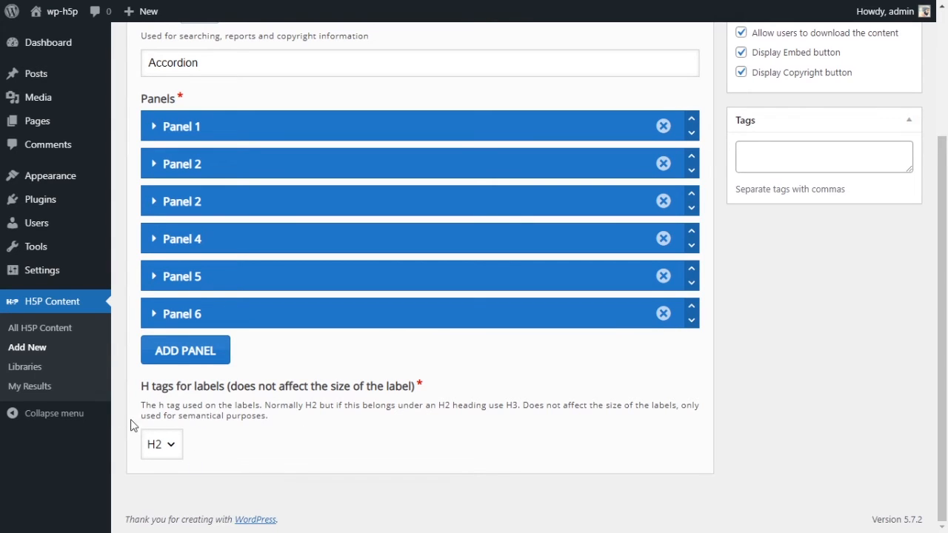
- Examine the heading tag setting for the panel labels and its explanation, keeping H2
{"action": "left_click", "coordinate": [181, 451]}
{"action": "left_click", "coordinate": [286, 419]}
{"action": "left_click", "coordinate": [177, 442]}
{"action": "left_click_drag", "start_coordinate": [199, 406], "coordinate": [568, 436]}
{"action": "left_click", "coordinate": [568, 436]}
{"action": "left_click", "coordinate": [150, 447]}
{"action": "left_click", "coordinate": [282, 426]}
{"action": "left_click", "coordinate": [163, 443]}
{"action": "left_click", "coordinate": [294, 446]}
- Expand Panel 6 to examine its title label, and collapse the panel again
{"action": "left_click", "coordinate": [197, 317]}
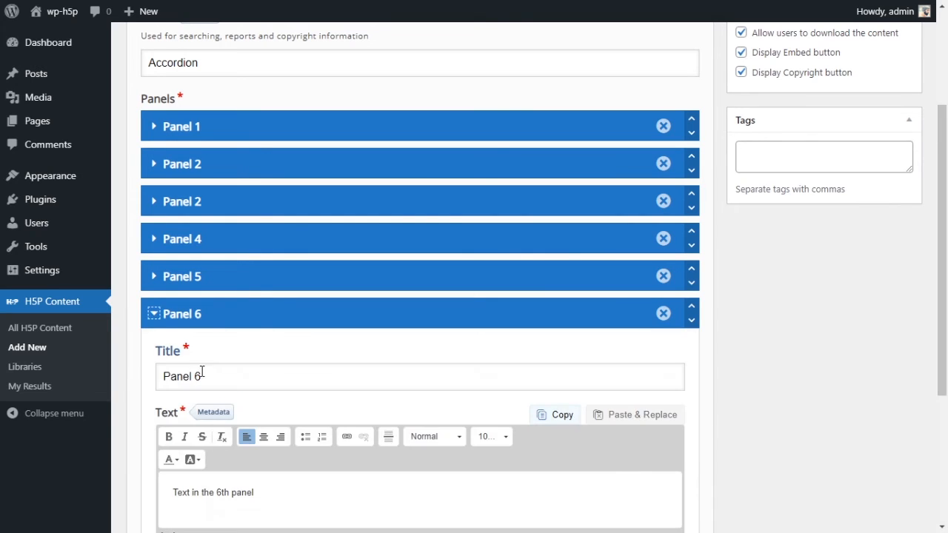
{"action": "left_click_drag", "start_coordinate": [195, 376], "coordinate": [205, 374]}
{"action": "key", "text": "ctrl+a"}
{"action": "left_click", "coordinate": [152, 314]}
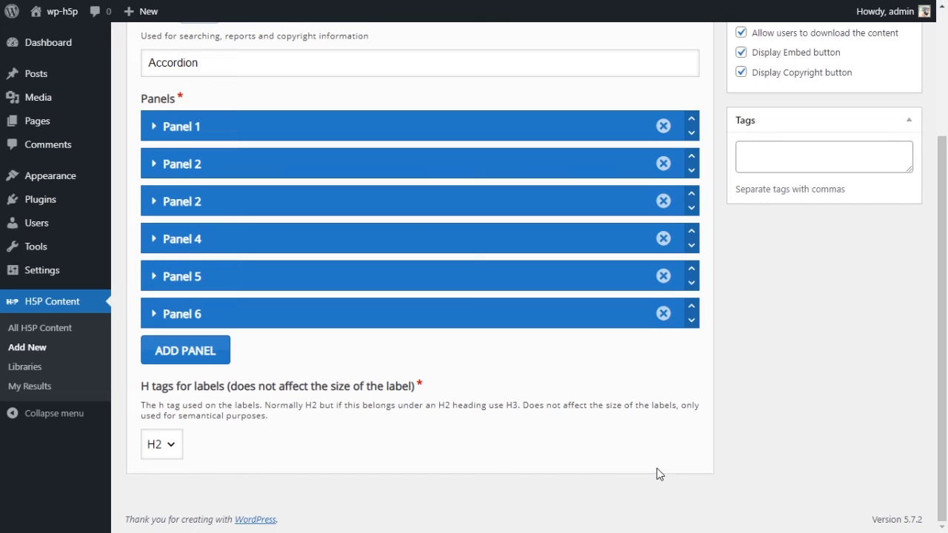
- Read the note about label size and semantic purposes under the H tags setting
{"action": "left_click_drag", "start_coordinate": [522, 405], "coordinate": [680, 405]}
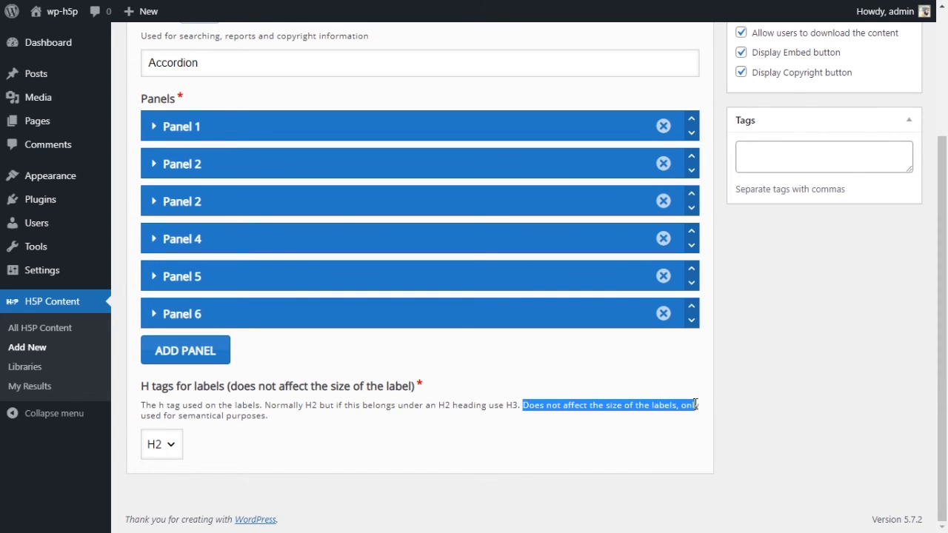
{"action": "left_click", "coordinate": [509, 434]}
{"action": "left_click_drag", "start_coordinate": [172, 417], "coordinate": [255, 416]}
{"action": "left_click", "coordinate": [494, 455]}
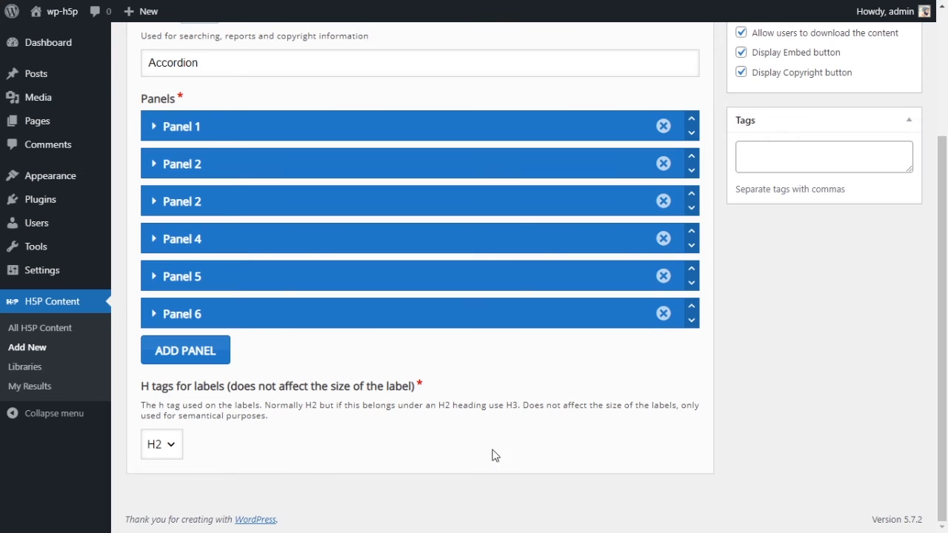
{"action": "scroll", "coordinate": [632, 433], "scroll_direction": "up", "scroll_amount": 3}
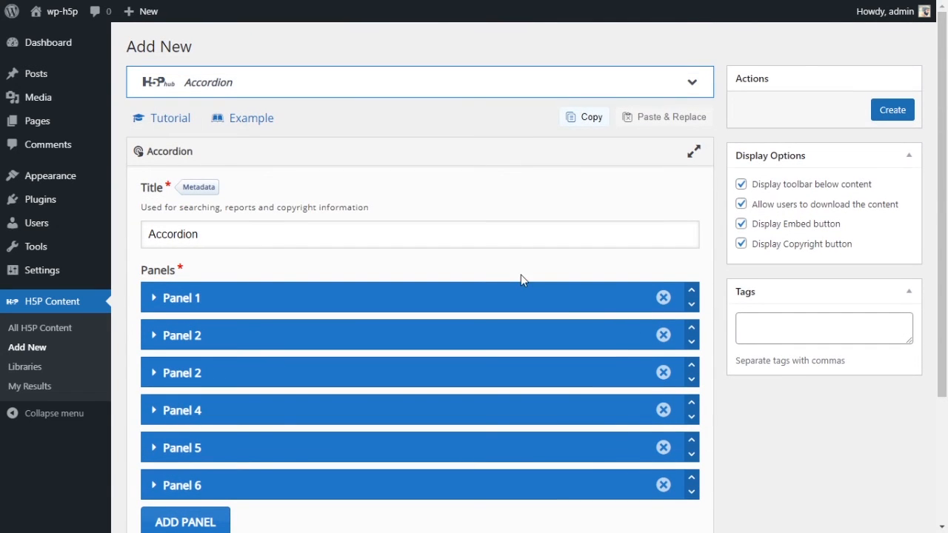
- Turn off the display of the toolbar below the accordion content
{"action": "scroll", "coordinate": [521, 279], "scroll_direction": "down", "scroll_amount": 1}
{"action": "left_click", "coordinate": [742, 115]}
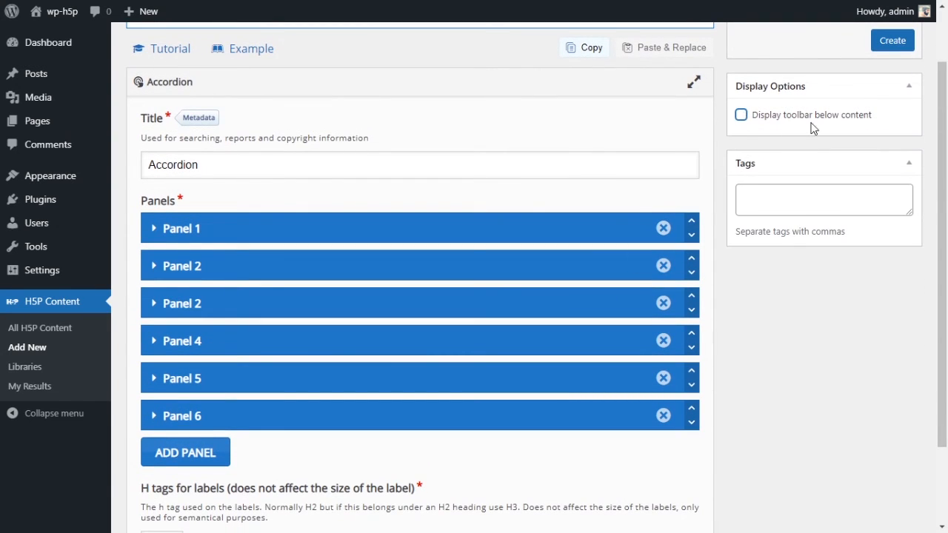
{"action": "scroll", "coordinate": [900, 383], "scroll_direction": "up", "scroll_amount": 1}
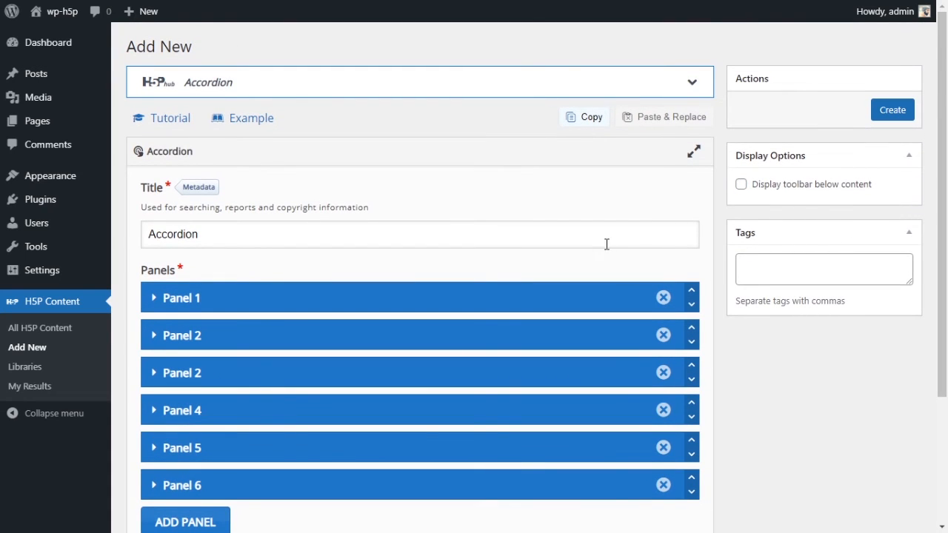
- Expand Panel 1 and add a new line reading "Click Here" below its existing text
{"action": "scroll", "coordinate": [607, 245], "scroll_direction": "down", "scroll_amount": 2}
{"action": "left_click", "coordinate": [349, 168]}
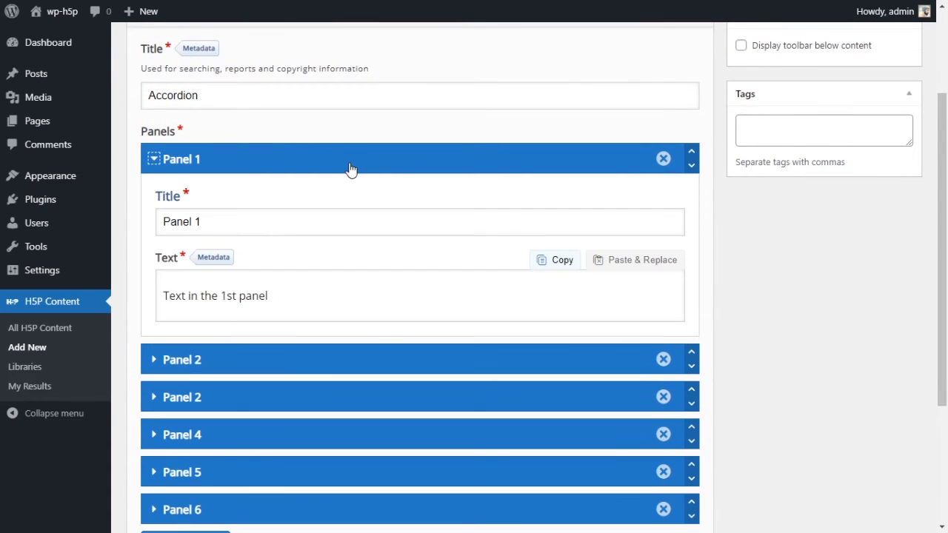
{"action": "left_click", "coordinate": [268, 300]}
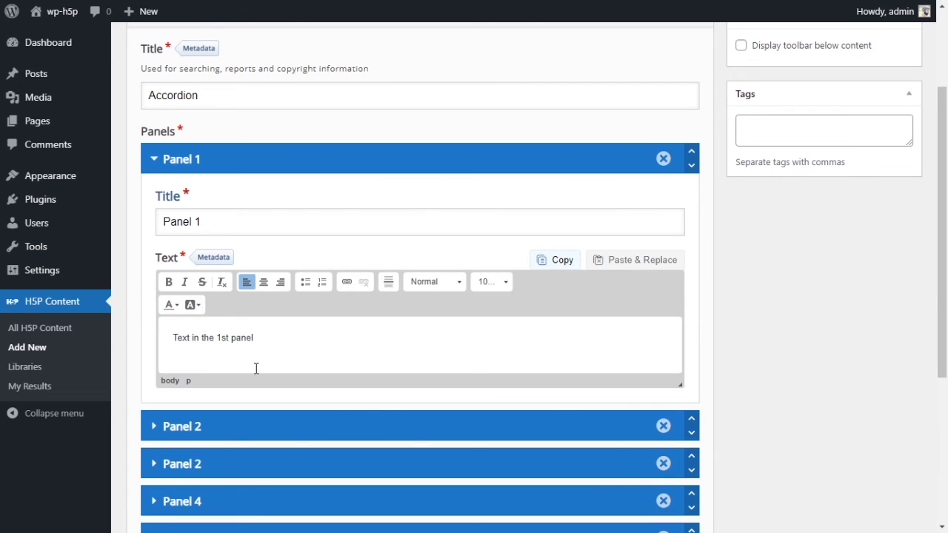
{"action": "left_click", "coordinate": [285, 343]}
{"action": "key", "text": "Return"}
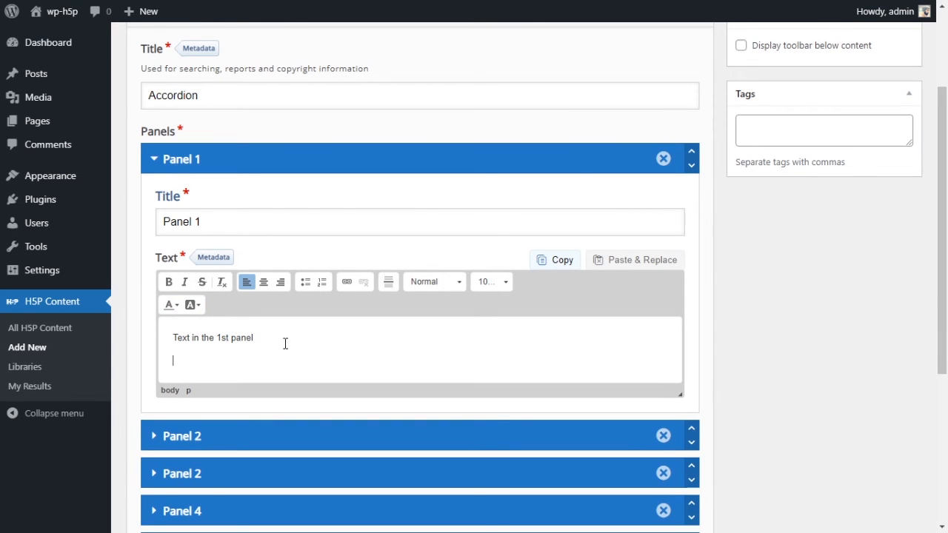
{"action": "type", "text": "CLic"}
{"action": "type", "text": "Click Here"}
{"action": "left_click_drag", "start_coordinate": [173, 361], "coordinate": [216, 363]}
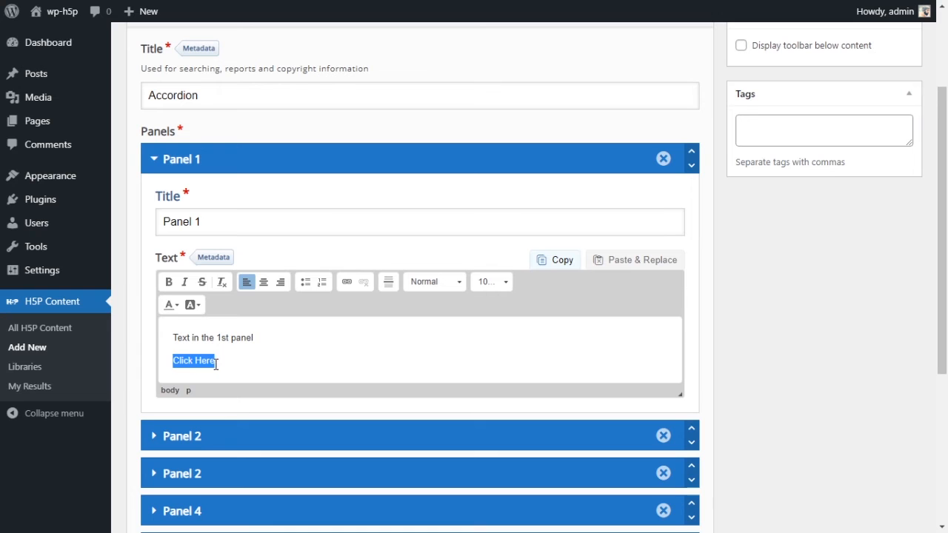
{"action": "left_click", "coordinate": [346, 283]}
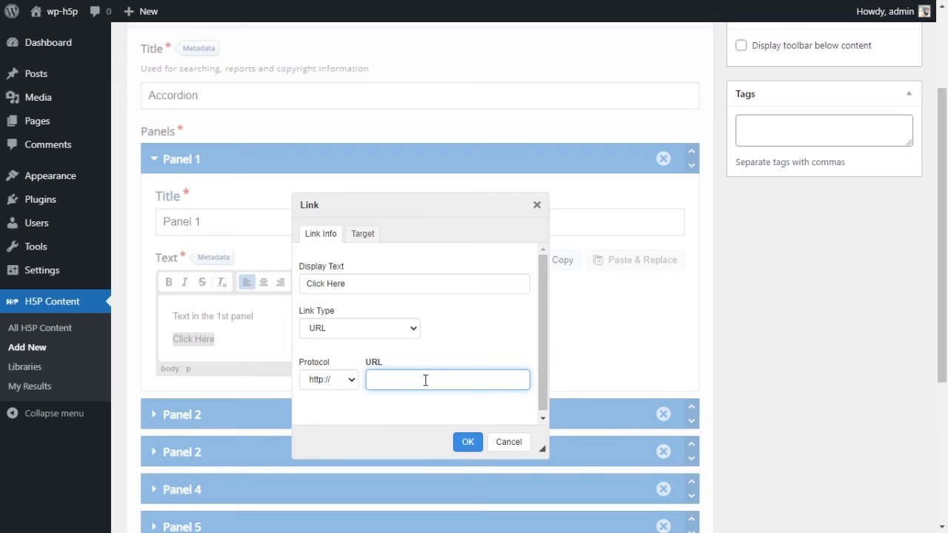
{"action": "type", "text": "google.com"}
{"action": "left_click", "coordinate": [412, 332]}
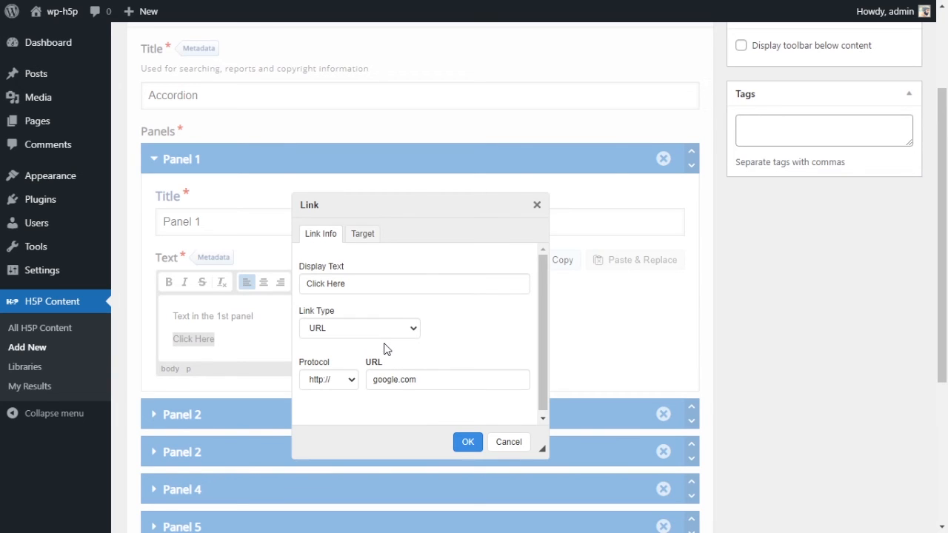
{"action": "left_click", "coordinate": [467, 445]}
{"action": "left_click", "coordinate": [324, 351]}
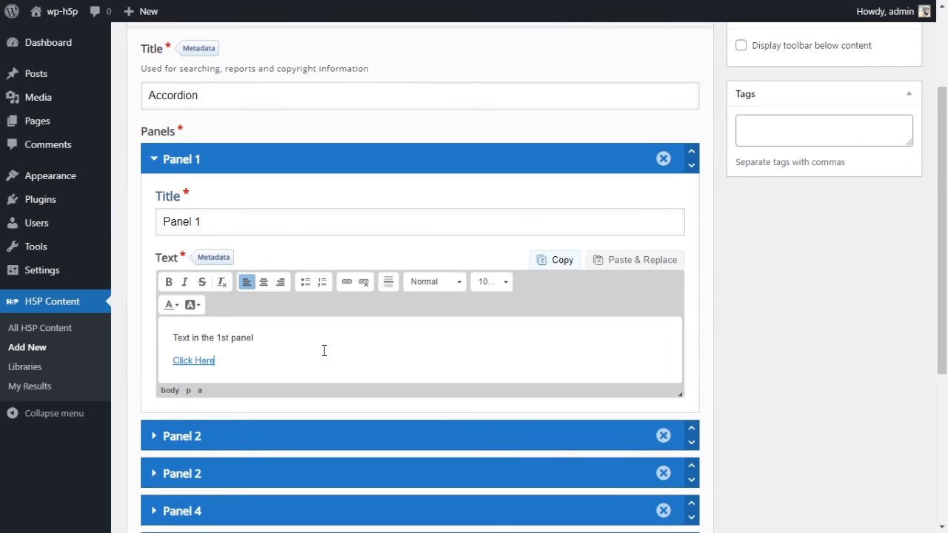
- Examine the font size, paragraph format, text colour and background colour choices for Panel 1's text without applying any
{"action": "left_click", "coordinate": [305, 337]}
{"action": "left_click", "coordinate": [489, 284]}
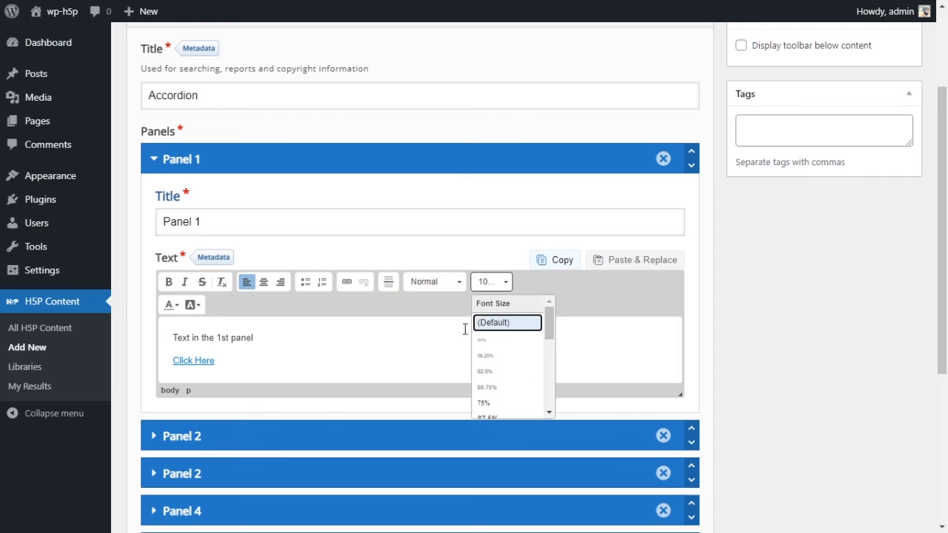
{"action": "left_click", "coordinate": [459, 282]}
{"action": "left_click", "coordinate": [319, 342]}
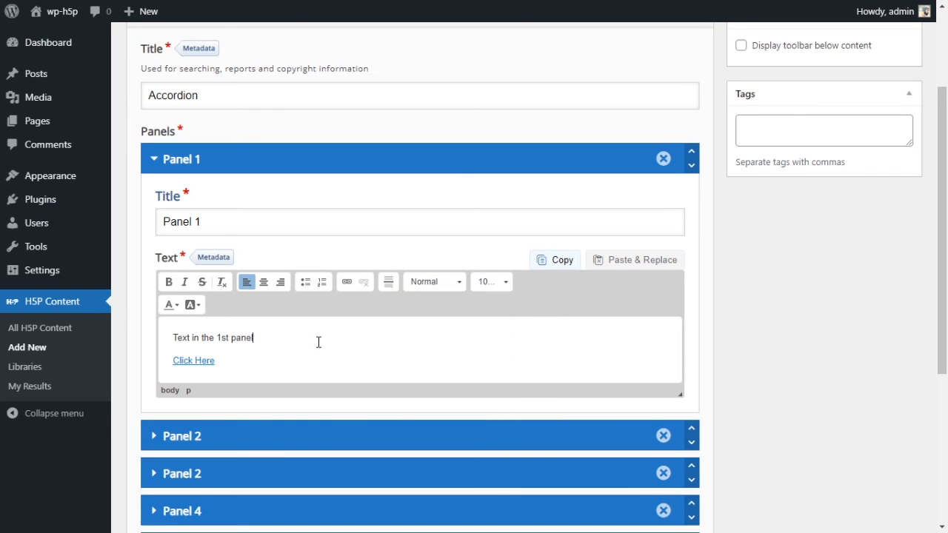
{"action": "left_click", "coordinate": [171, 307]}
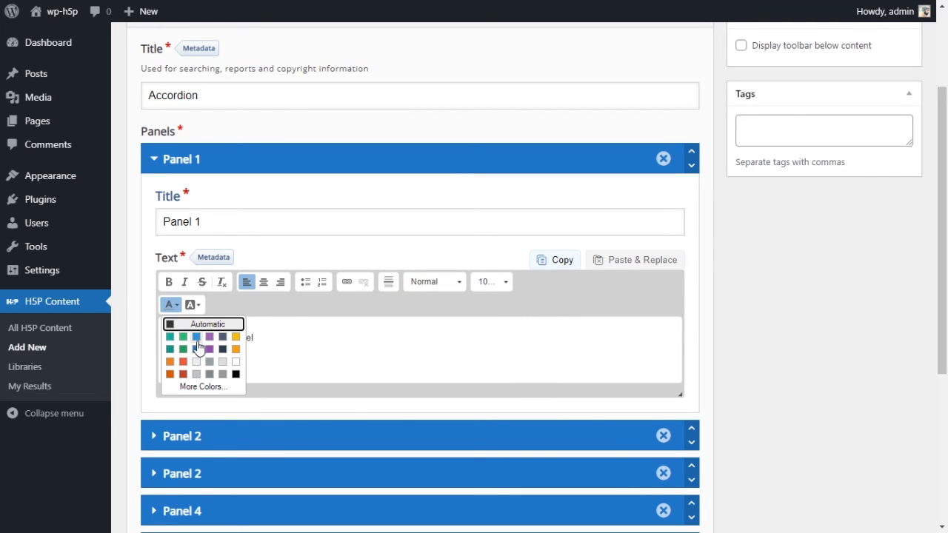
{"action": "left_click", "coordinate": [195, 305]}
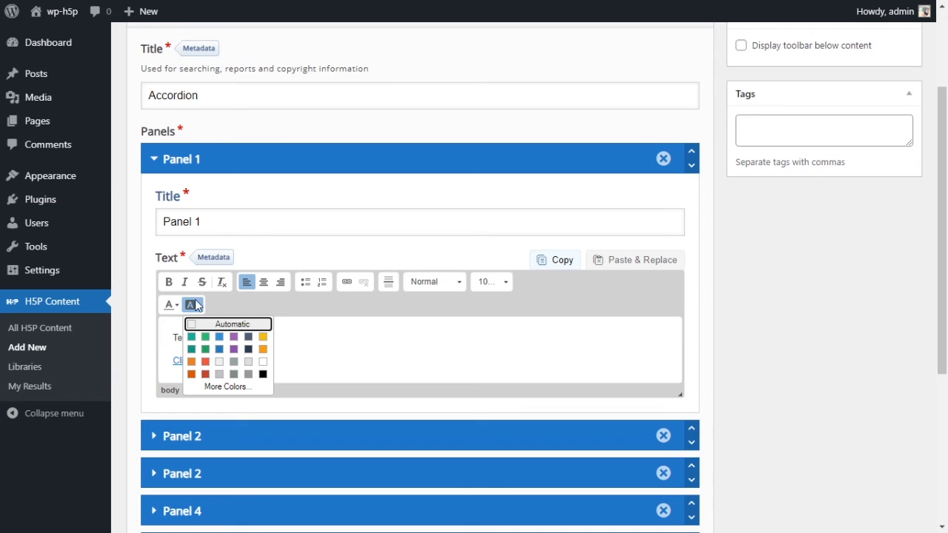
{"action": "left_click", "coordinate": [494, 359]}
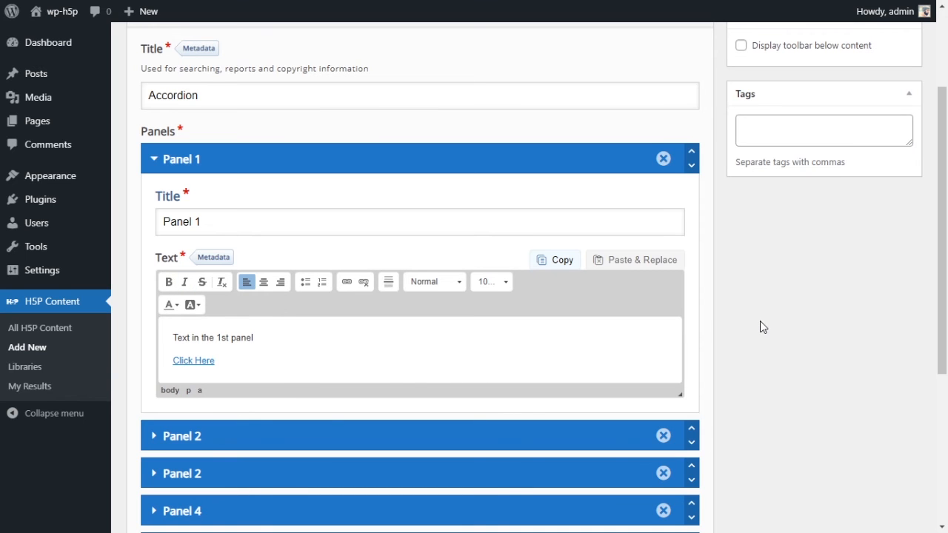
- Review the accordion's title and Panel 1 content, and create the H5P content
{"action": "scroll", "coordinate": [760, 321], "scroll_direction": "up", "scroll_amount": 2}
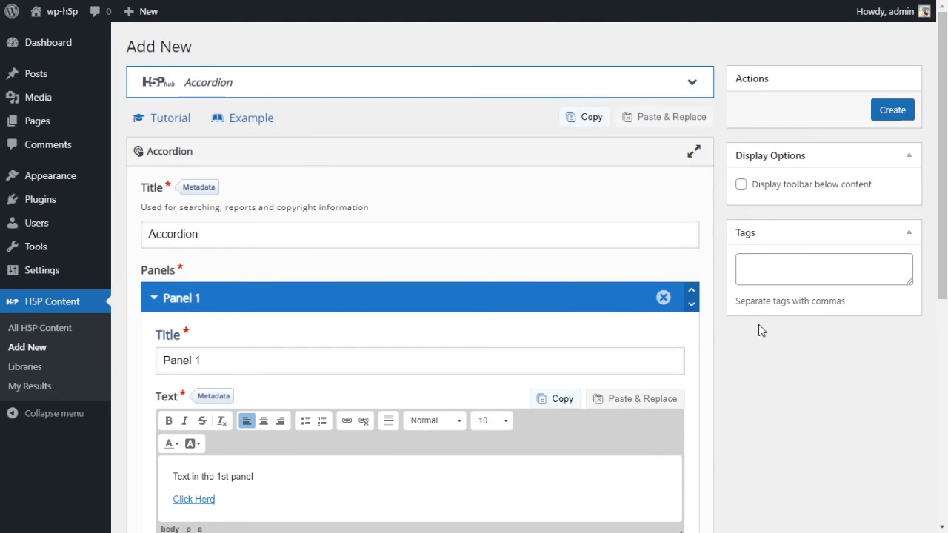
{"action": "scroll", "coordinate": [577, 366], "scroll_direction": "down", "scroll_amount": 1}
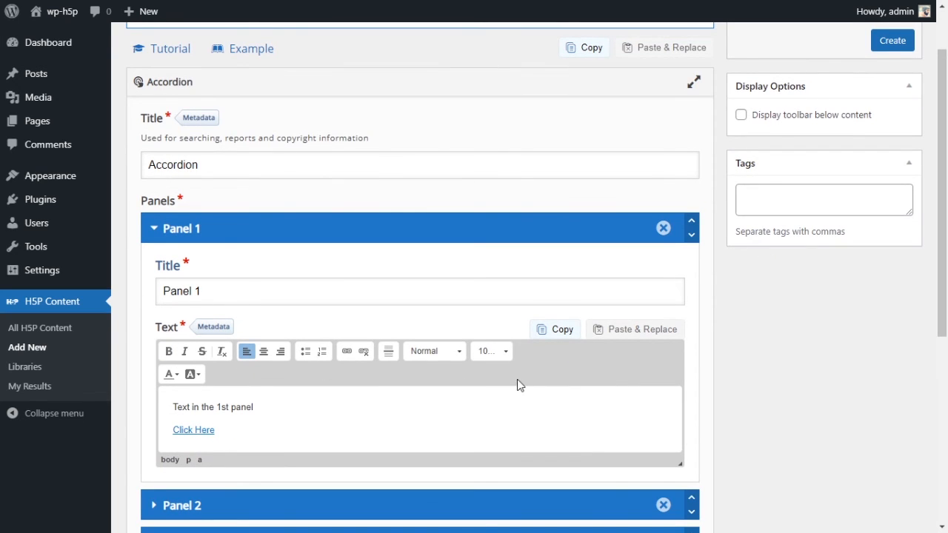
{"action": "scroll", "coordinate": [660, 384], "scroll_direction": "up", "scroll_amount": 1}
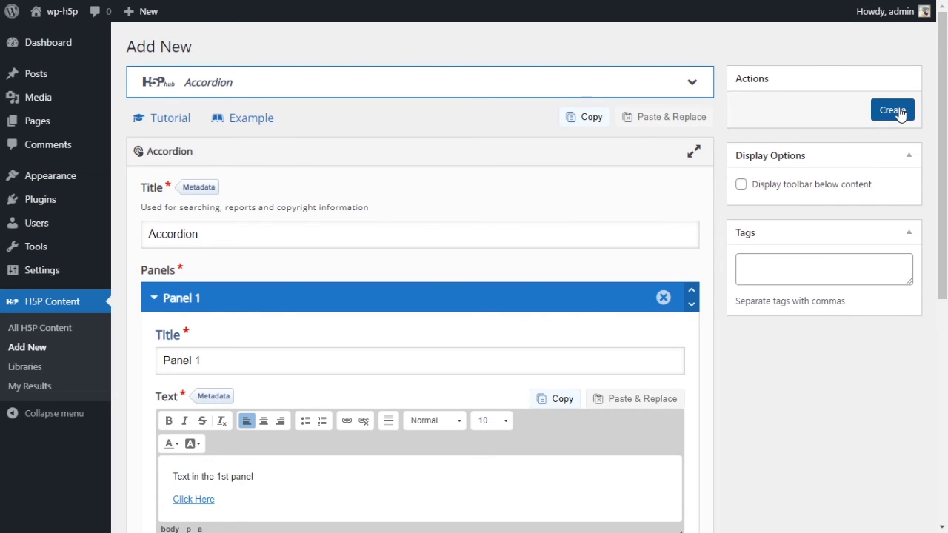
{"action": "left_click", "coordinate": [894, 111]}
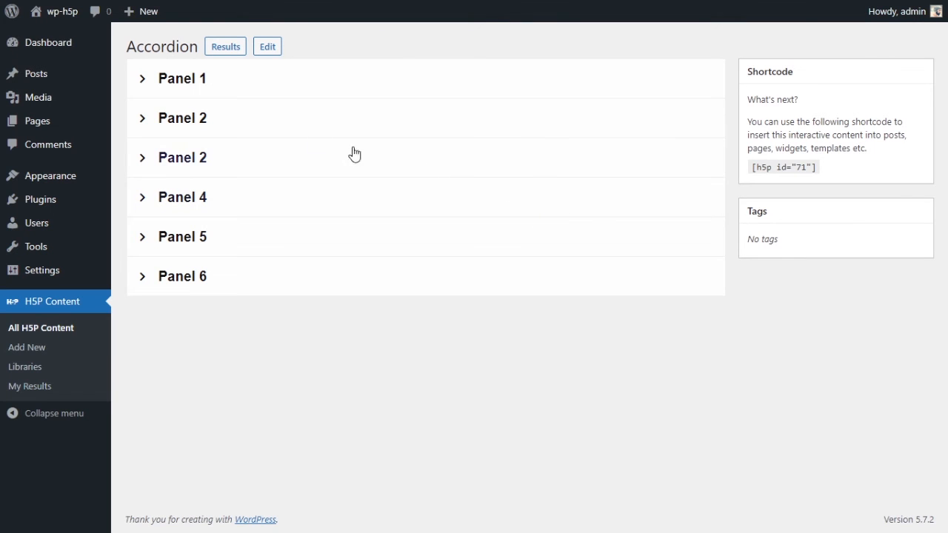
- Test the created accordion by expanding its panels one after another down to Panel 6, and collapse Panel 6
{"action": "left_click", "coordinate": [192, 81]}
{"action": "left_click", "coordinate": [193, 173]}
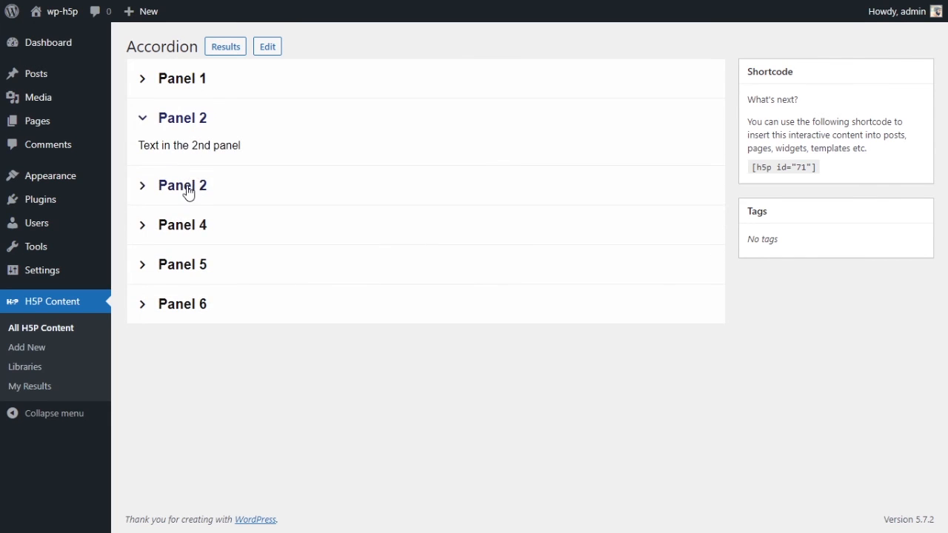
{"action": "left_click", "coordinate": [188, 189]}
{"action": "left_click", "coordinate": [190, 226]}
{"action": "left_click", "coordinate": [185, 264]}
{"action": "left_click", "coordinate": [179, 300]}
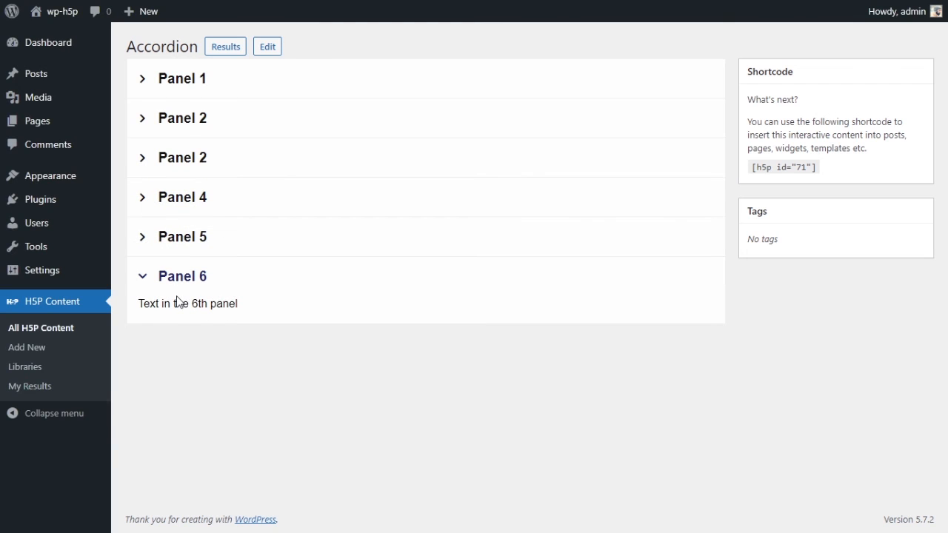
{"action": "left_click", "coordinate": [166, 276]}
- Check the Panel 1 link and the text of Panels 2, 4 and 5 in mixed order, leaving all panels collapsed
{"action": "left_click", "coordinate": [187, 120]}
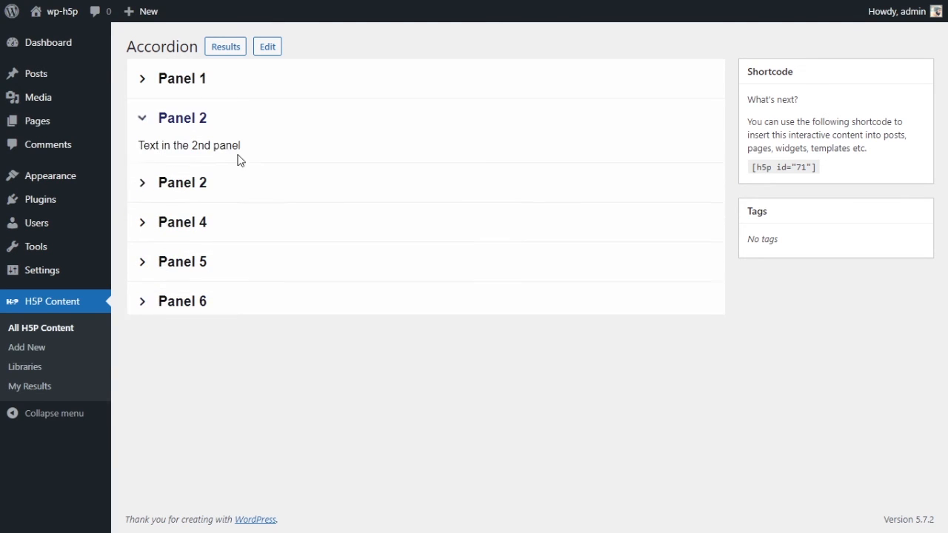
{"action": "left_click", "coordinate": [178, 265]}
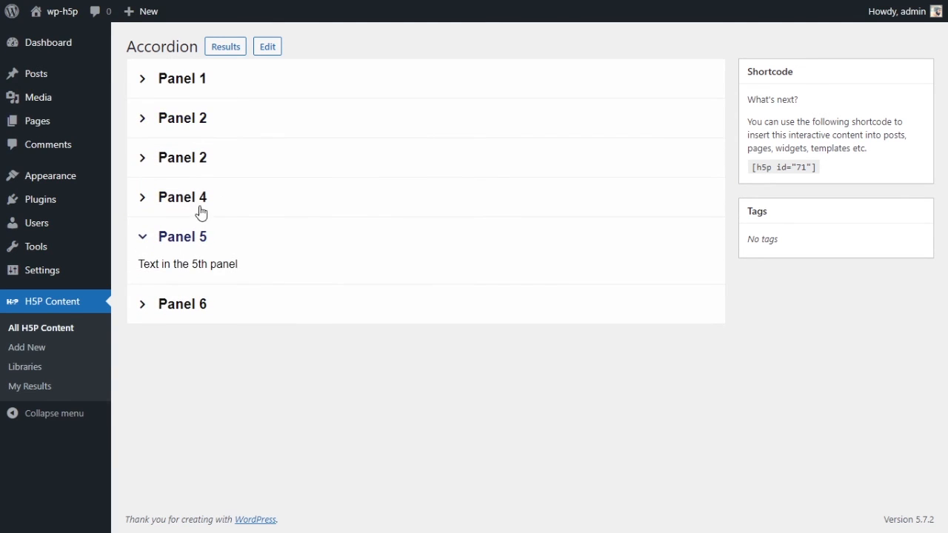
{"action": "left_click", "coordinate": [178, 118]}
{"action": "left_click", "coordinate": [190, 87]}
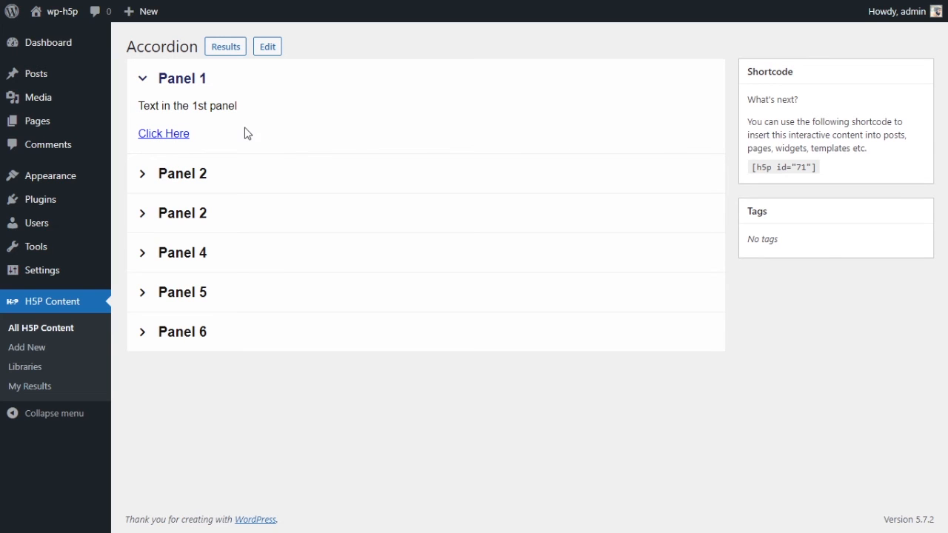
{"action": "left_click", "coordinate": [197, 85]}
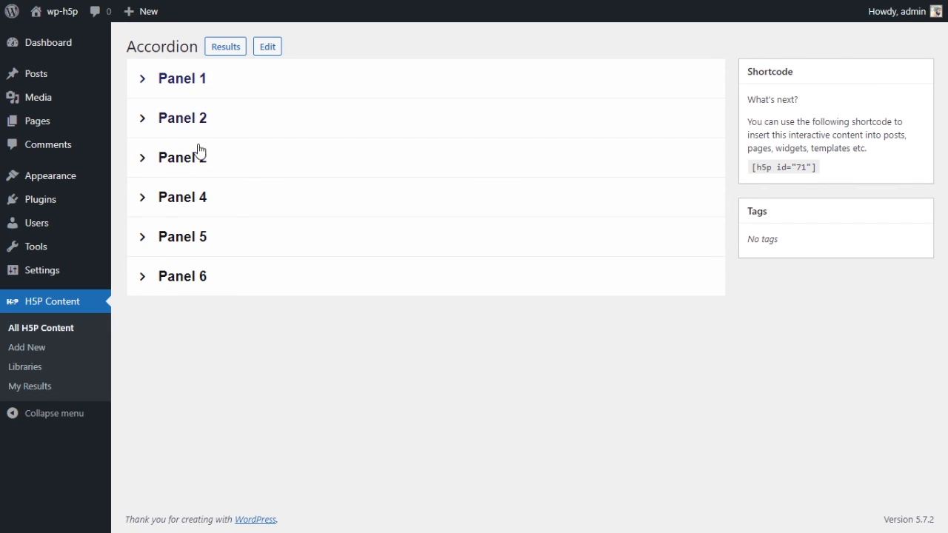
{"action": "left_click", "coordinate": [199, 198]}
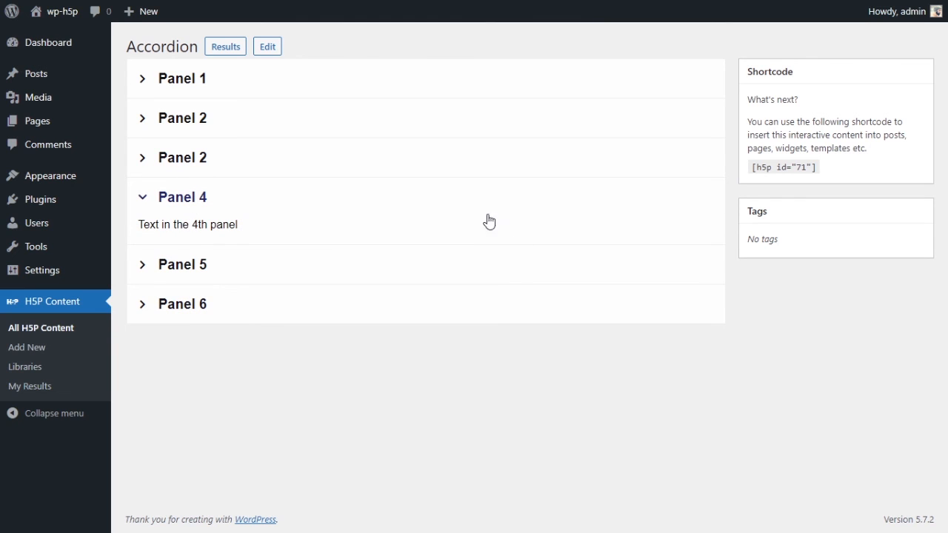
{"action": "left_click", "coordinate": [195, 206]}
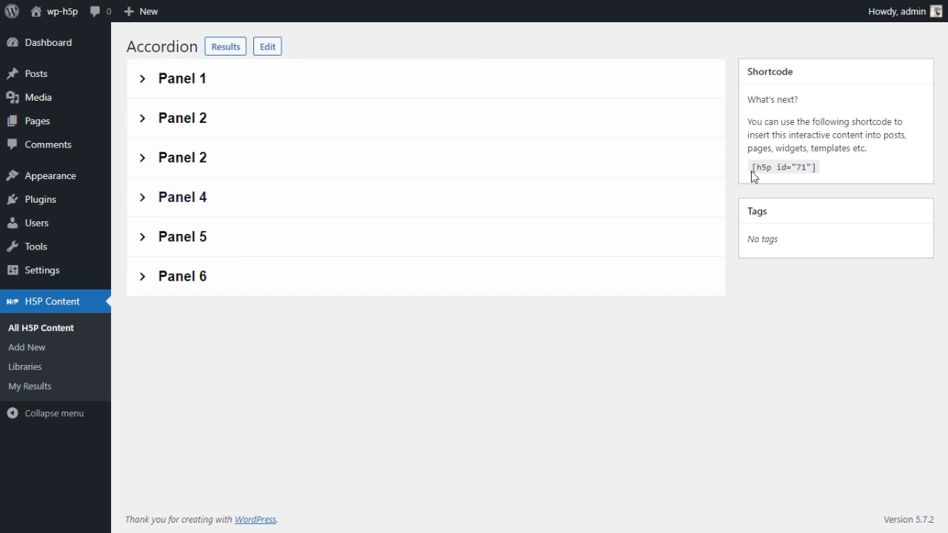
- Copy the accordion's shortcode [h5p id="71"]
{"action": "left_click_drag", "start_coordinate": [752, 171], "coordinate": [818, 167]}
{"action": "key", "text": "ctrl+c"}
{"action": "left_click", "coordinate": [793, 303]}
- Start a new post and title it "#31 Accordion"
{"action": "mouse_move", "coordinate": [48, 78]}
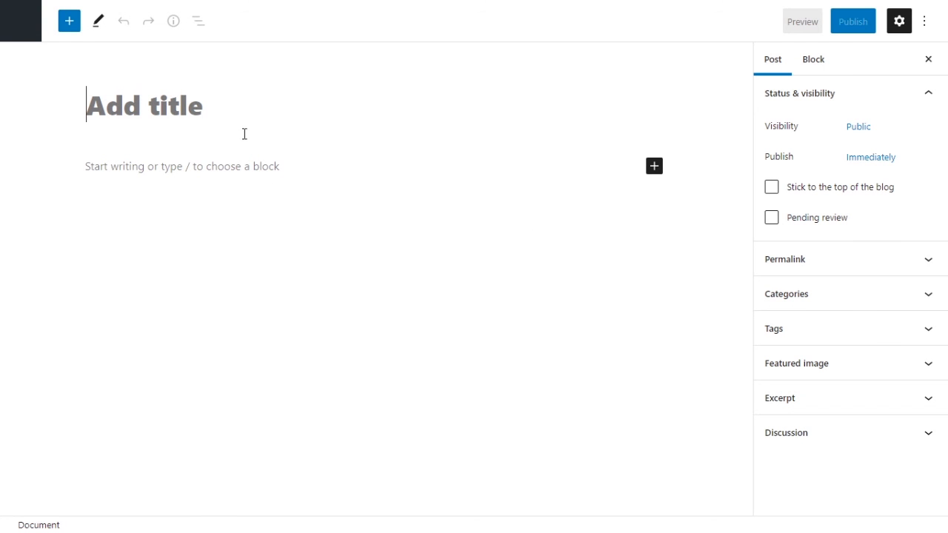
{"action": "type", "text": "#31 "}
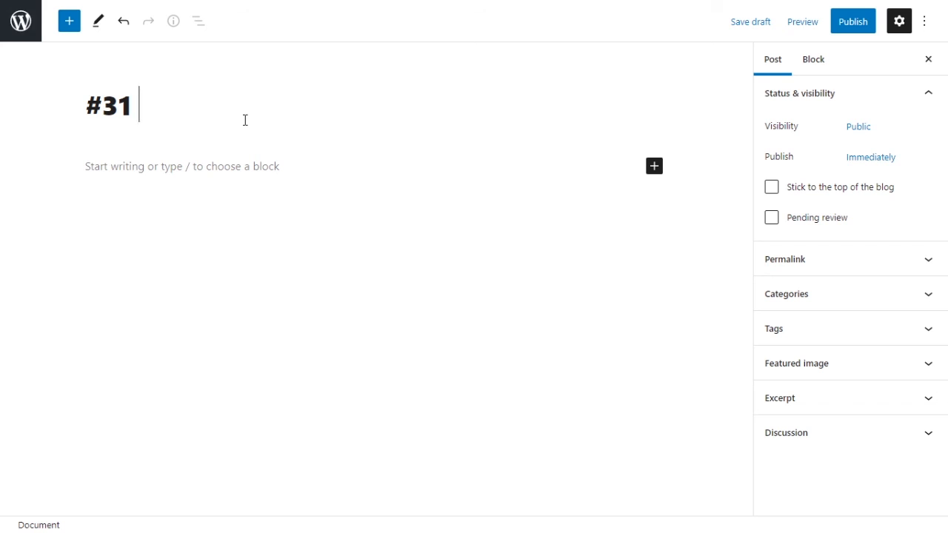
{"action": "type", "text": "Accordion"}
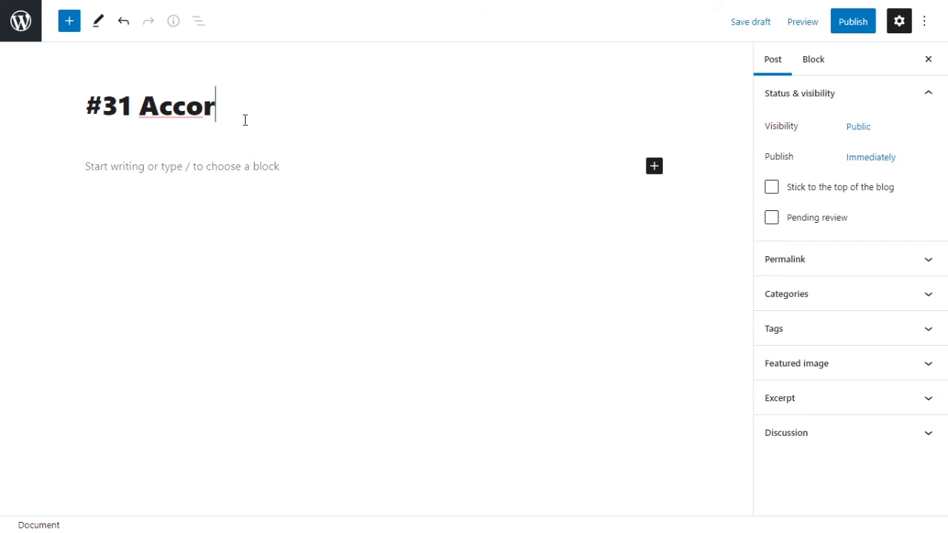
- Add a Shortcode block below the post title and paste [h5p id="71"] into it
{"action": "left_click", "coordinate": [260, 173]}
{"action": "left_click", "coordinate": [654, 165]}
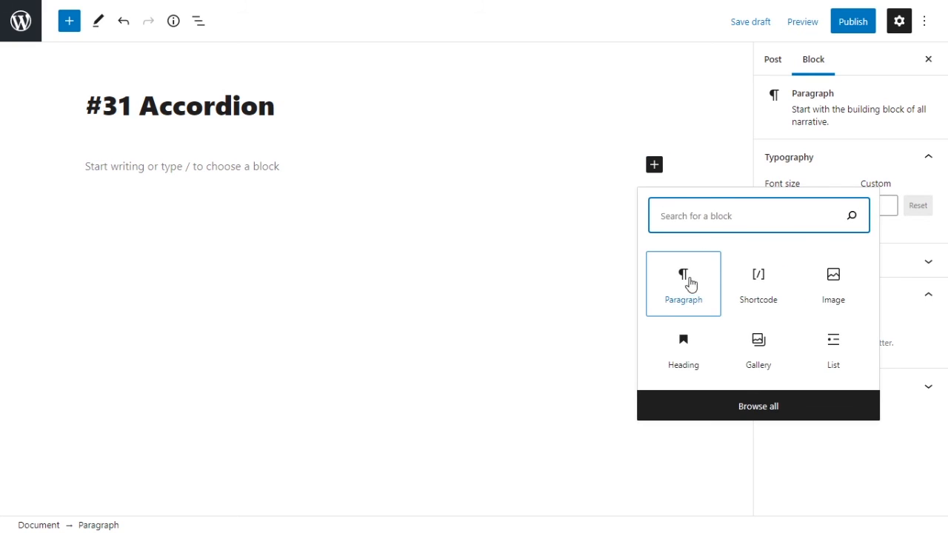
{"action": "left_click", "coordinate": [767, 293]}
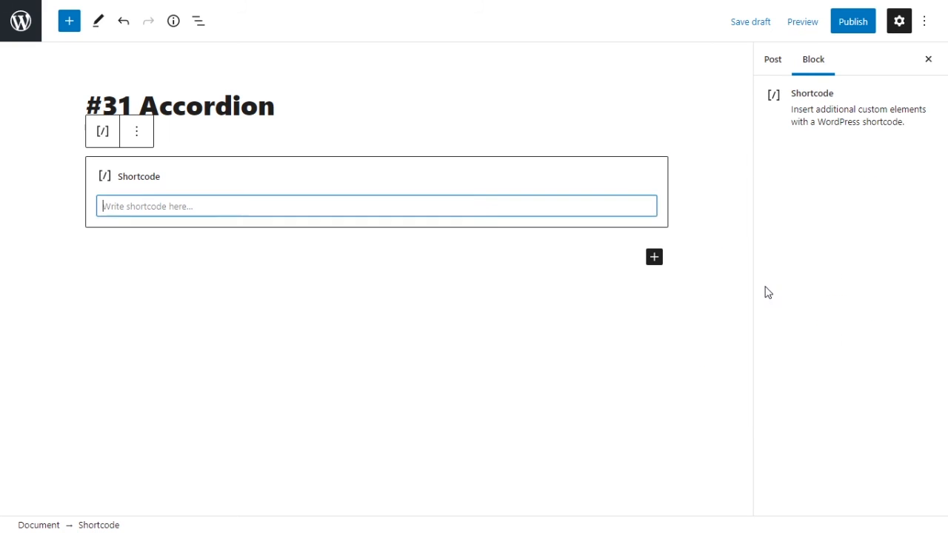
{"action": "key", "text": "ctrl+v"}
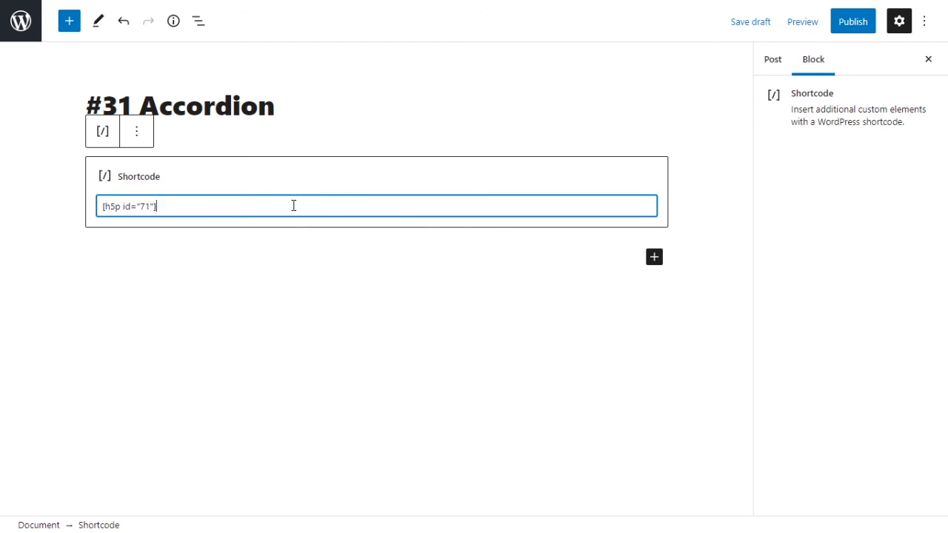
- Publish the "#31 Accordion" post and view it on the site
{"action": "left_click", "coordinate": [859, 30]}
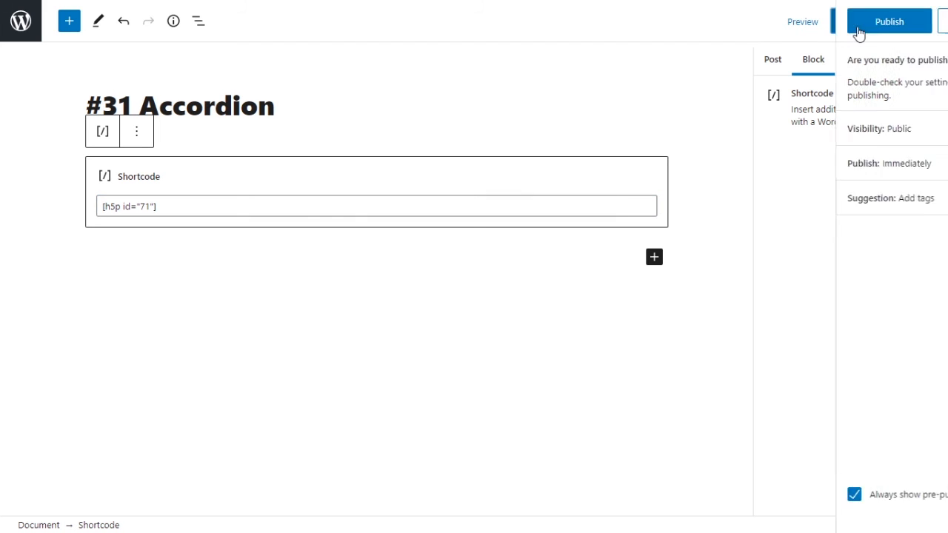
{"action": "left_click", "coordinate": [837, 26]}
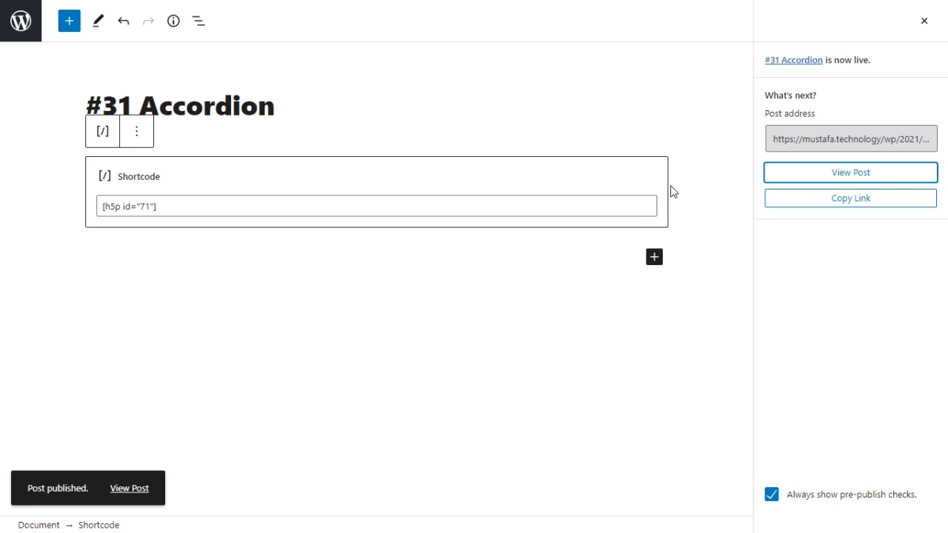
{"action": "key", "text": "Return"}
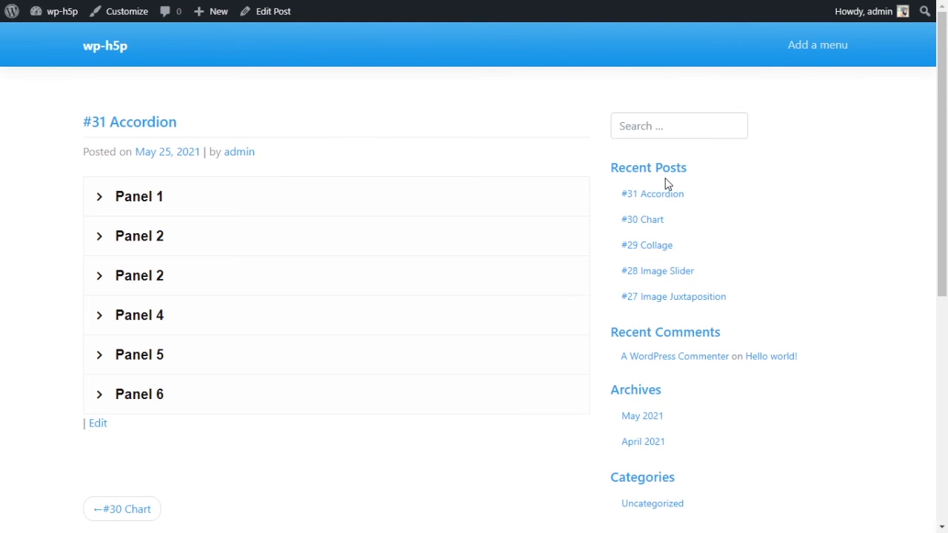
- Test the published accordion by expanding its panels one after another from Panel 1 down to Panel 6 and back up to Panel 1
{"action": "scroll", "coordinate": [244, 248], "scroll_direction": "down", "scroll_amount": 2}
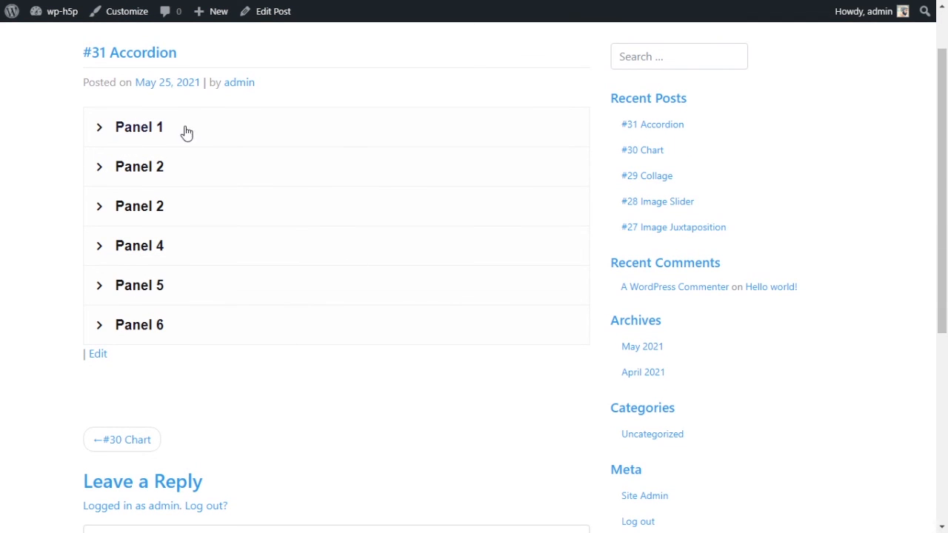
{"action": "left_click", "coordinate": [159, 129]}
{"action": "left_click", "coordinate": [118, 224]}
{"action": "left_click", "coordinate": [177, 278]}
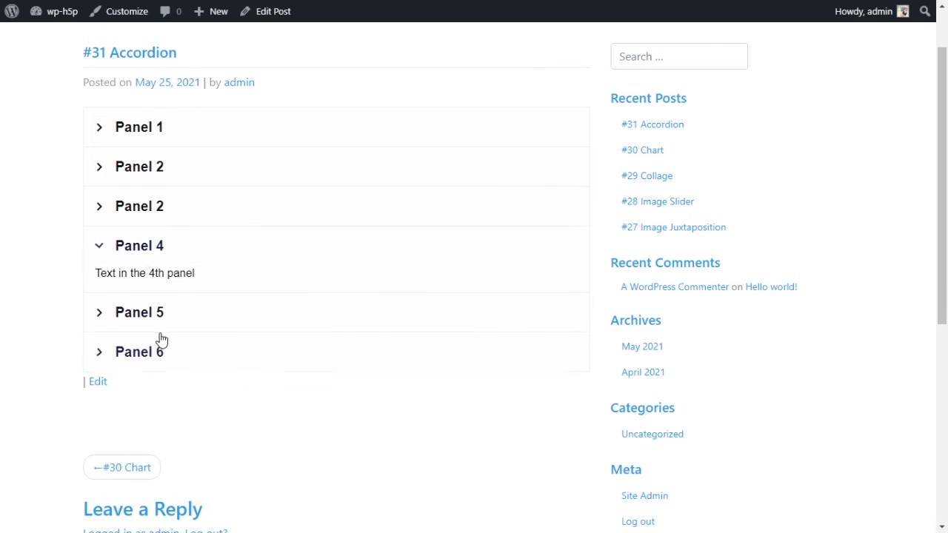
{"action": "left_click", "coordinate": [163, 337]}
{"action": "left_click", "coordinate": [175, 291]}
{"action": "left_click", "coordinate": [172, 245]}
{"action": "left_click", "coordinate": [159, 206]}
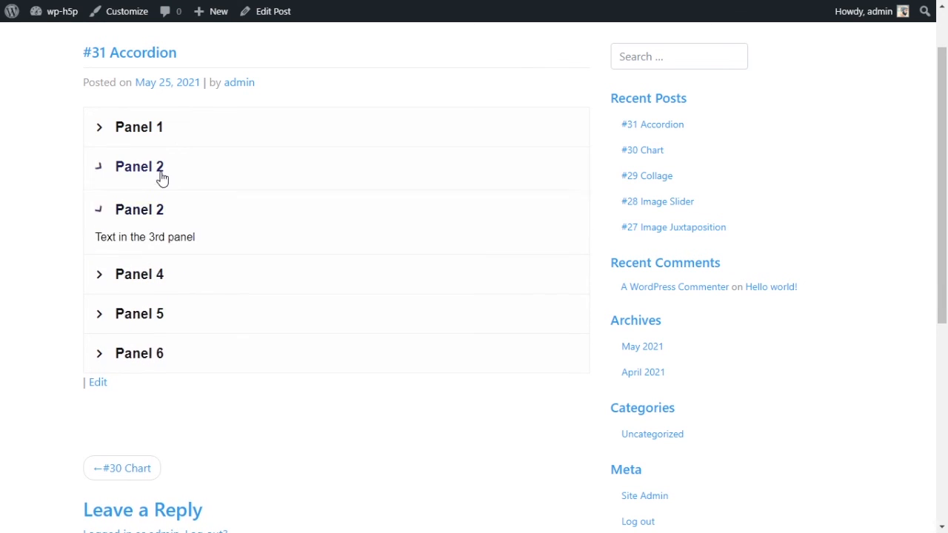
{"action": "left_click", "coordinate": [169, 166]}
{"action": "left_click", "coordinate": [174, 133]}
- Check the accordion again by expanding panels down to Panel 6 and back up to the second one, leaving every panel collapsed
{"action": "left_click", "coordinate": [167, 268]}
{"action": "left_click", "coordinate": [168, 311]}
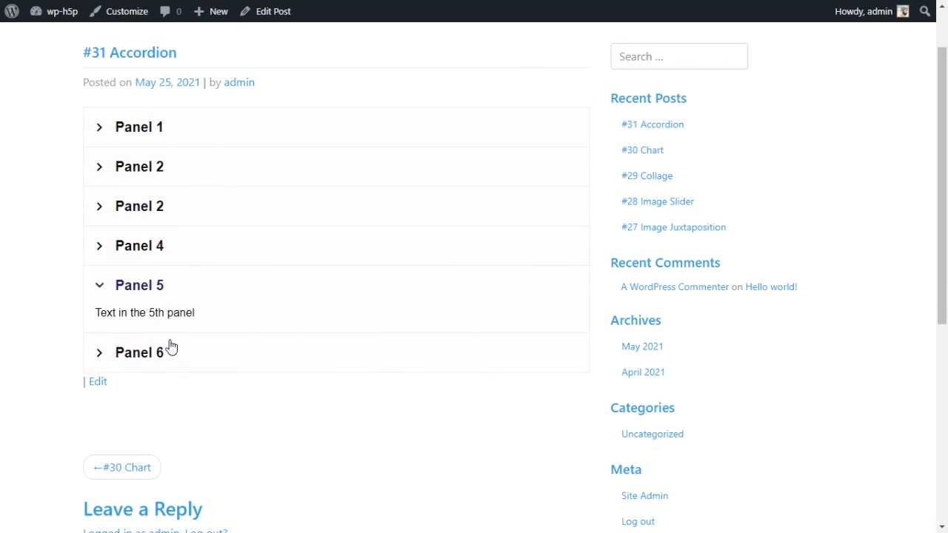
{"action": "left_click", "coordinate": [170, 349]}
{"action": "left_click", "coordinate": [172, 245]}
{"action": "left_click", "coordinate": [173, 245]}
{"action": "left_click", "coordinate": [177, 206]}
{"action": "left_click", "coordinate": [201, 168]}
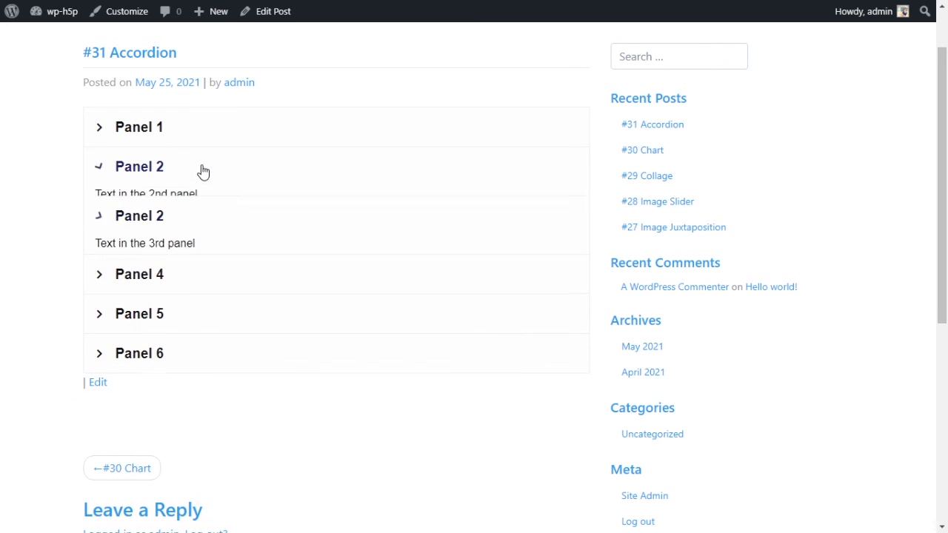
{"action": "left_click", "coordinate": [167, 247]}
{"action": "left_click", "coordinate": [222, 222]}
{"action": "scroll", "coordinate": [489, 311], "scroll_direction": "up", "scroll_amount": 1}
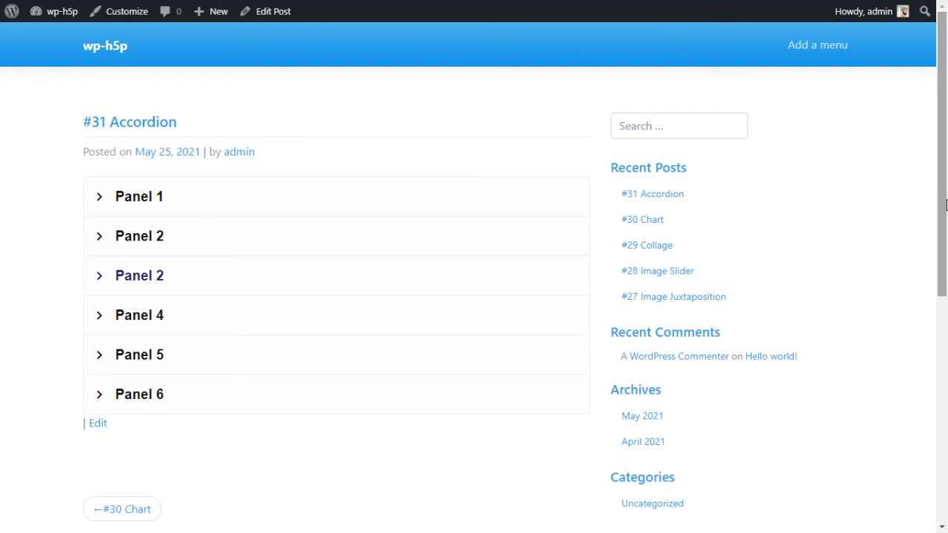
{"action": "mouse_move", "coordinate": [942, 168]}
{"action": "left_mouse_down"}
{"action": "mouse_move", "coordinate": [943, 341]}
{"action": "mouse_move", "coordinate": [942, 150]}
{"action": "left_mouse_up"}
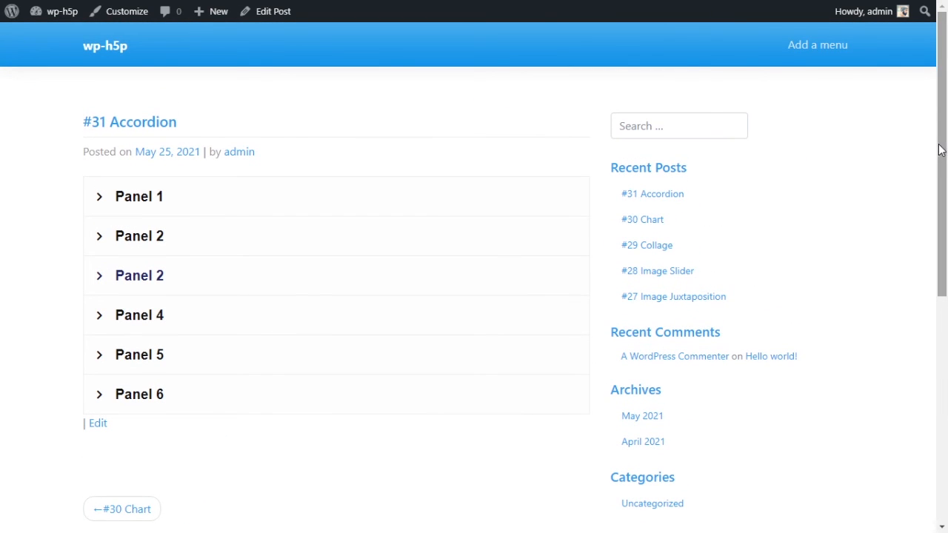